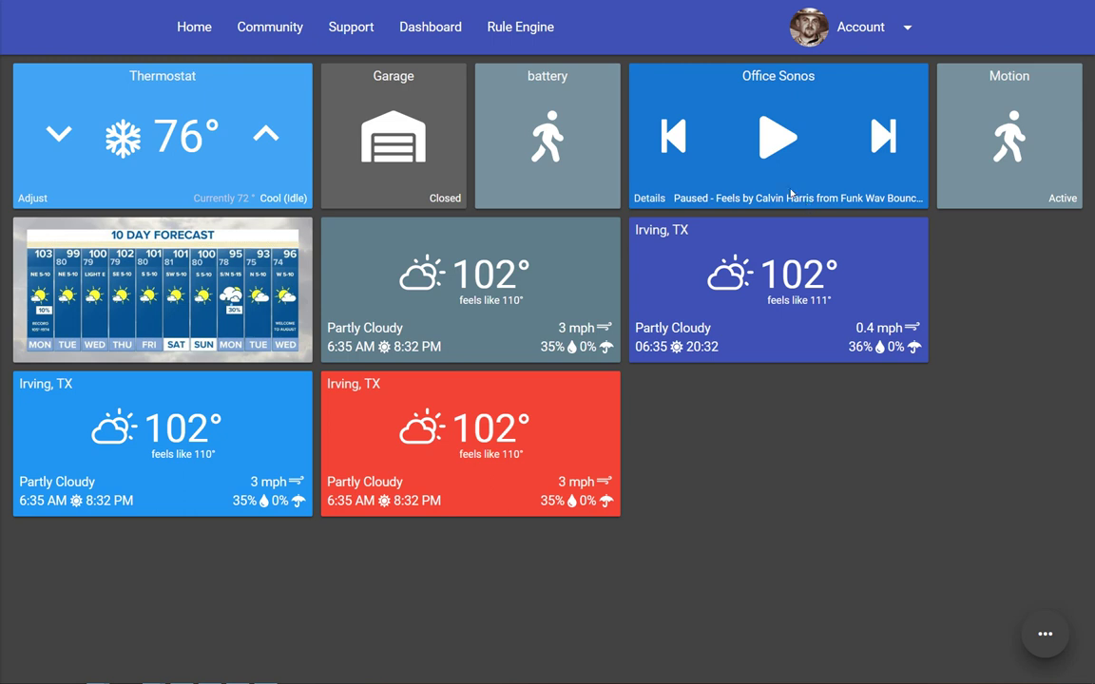
Play music on the Office Sonos and skip ahead to Titanium (feat. Sia) by David Guetta.
{"action": "left_click", "coordinate": [775, 148]}
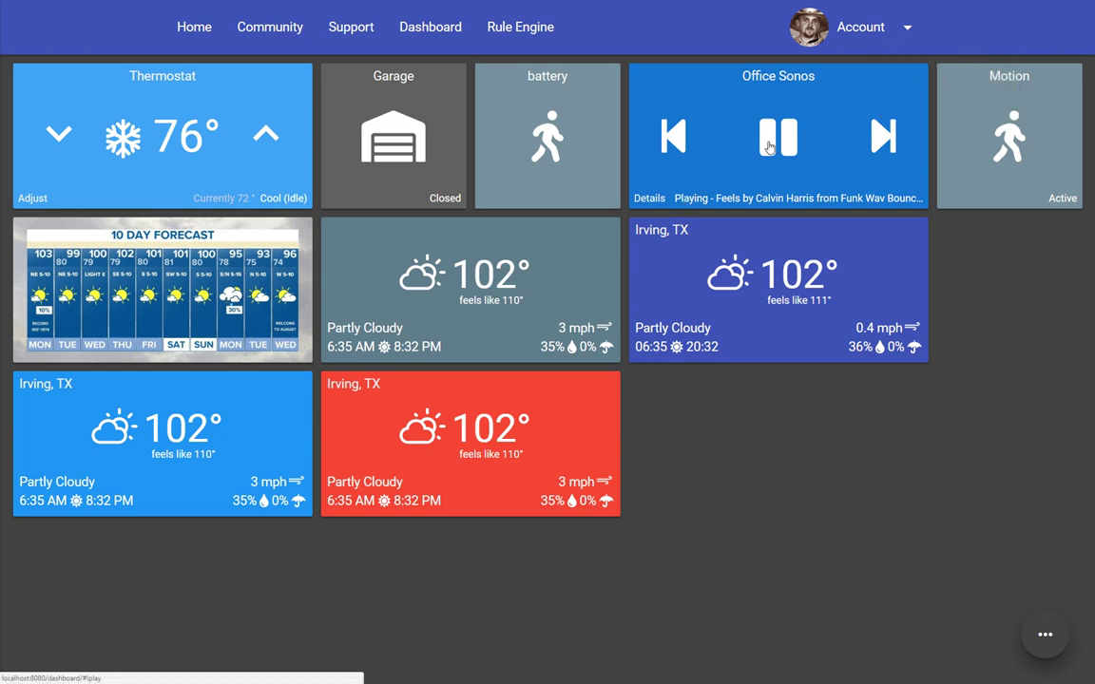
{"action": "left_click", "coordinate": [883, 143]}
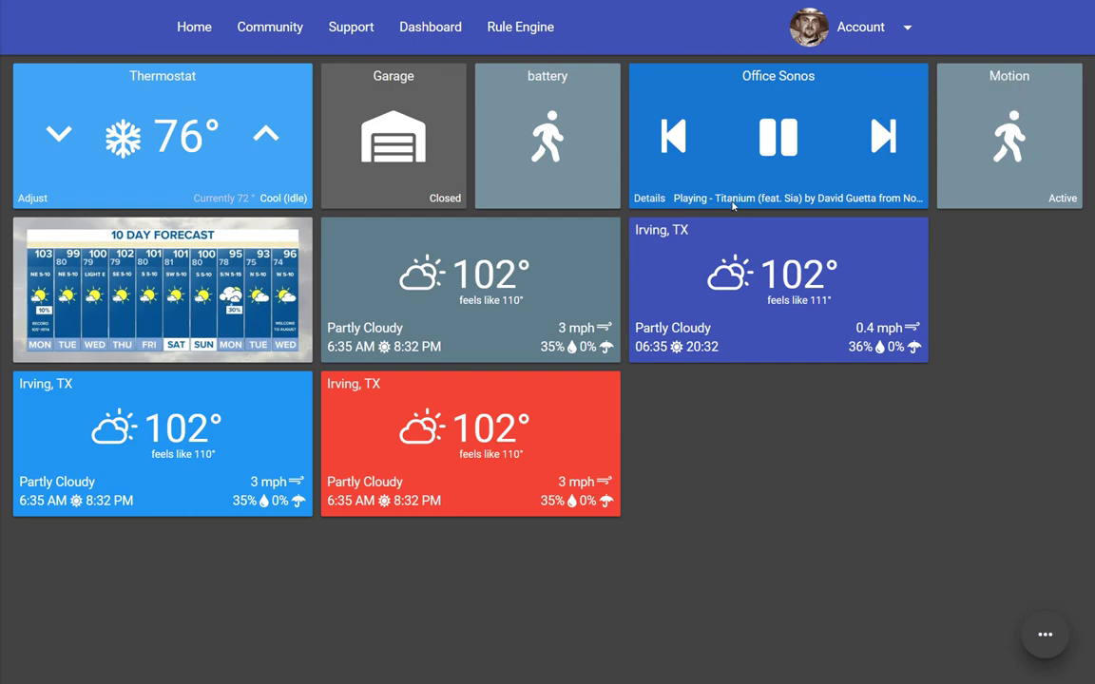
Pause the Office Sonos on Titanium from its details dialog, then dismiss the dialog.
{"action": "left_click", "coordinate": [649, 201]}
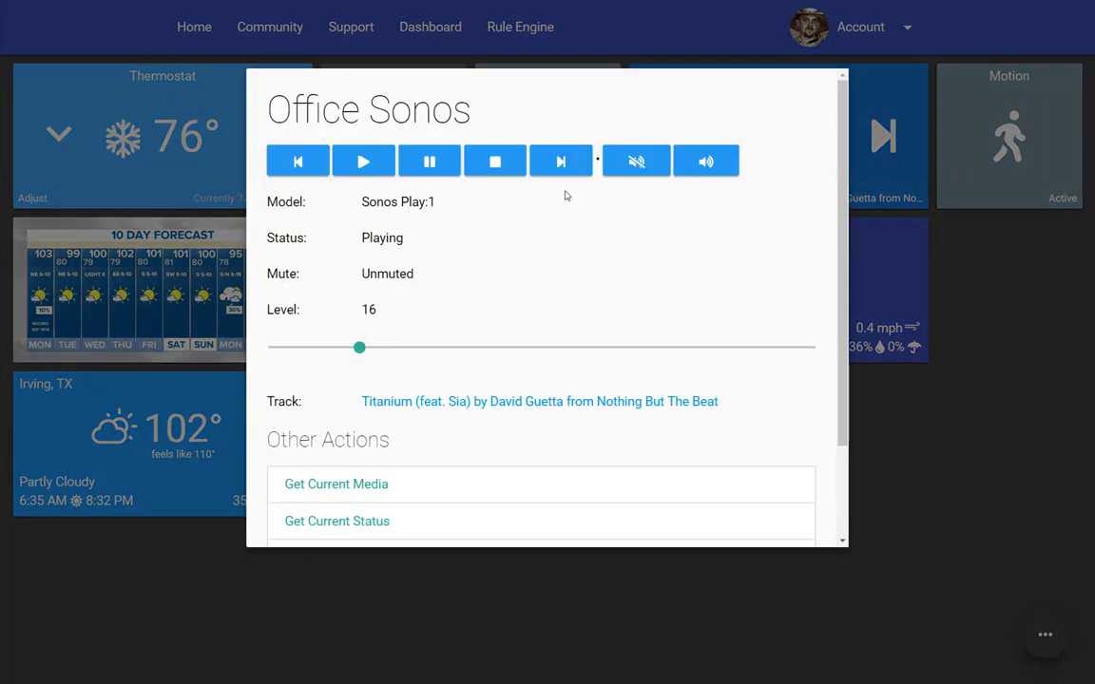
{"action": "left_click", "coordinate": [424, 161]}
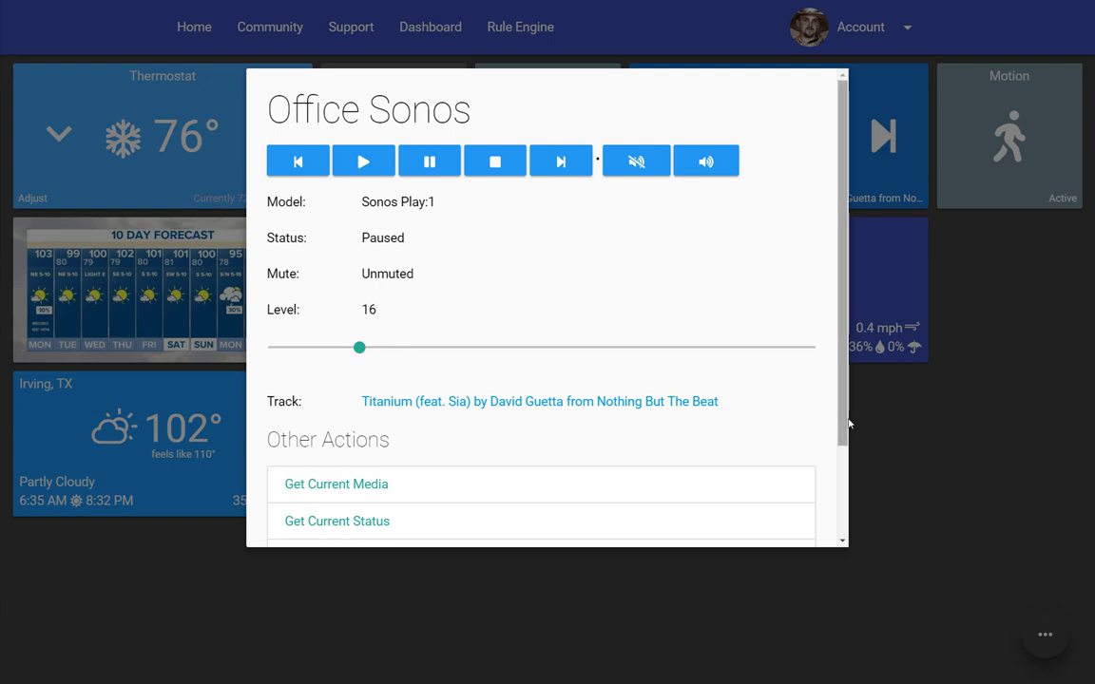
{"action": "left_click", "coordinate": [945, 433]}
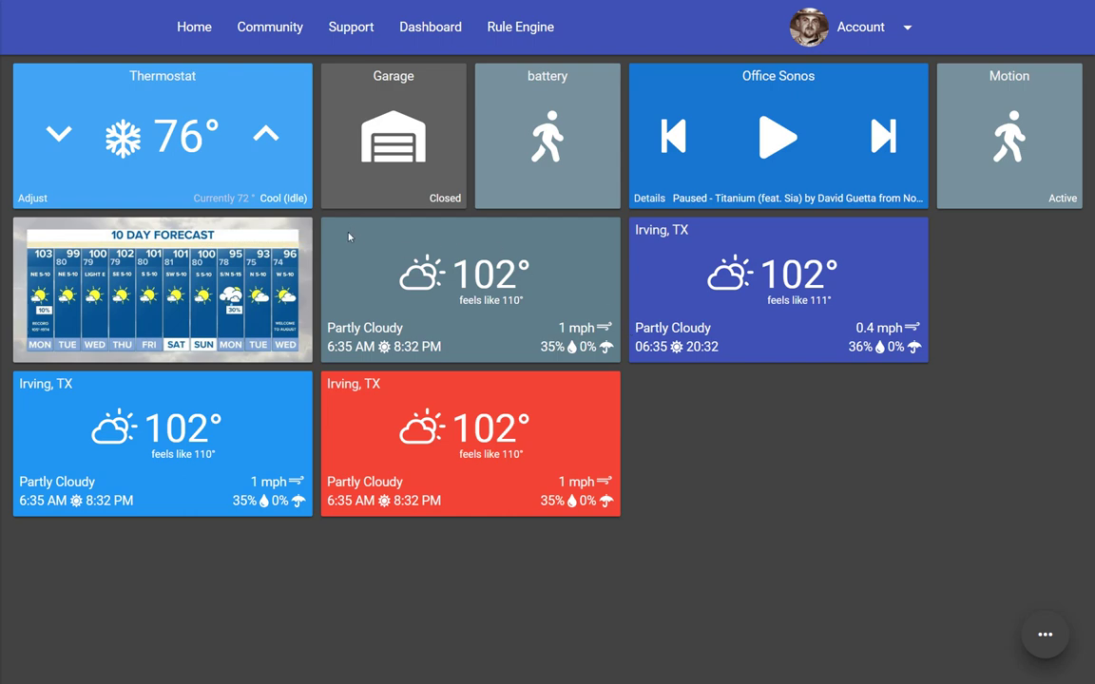
Enter dashboard edit mode and open the grey weather tile's editor.
{"action": "left_click", "coordinate": [1045, 636]}
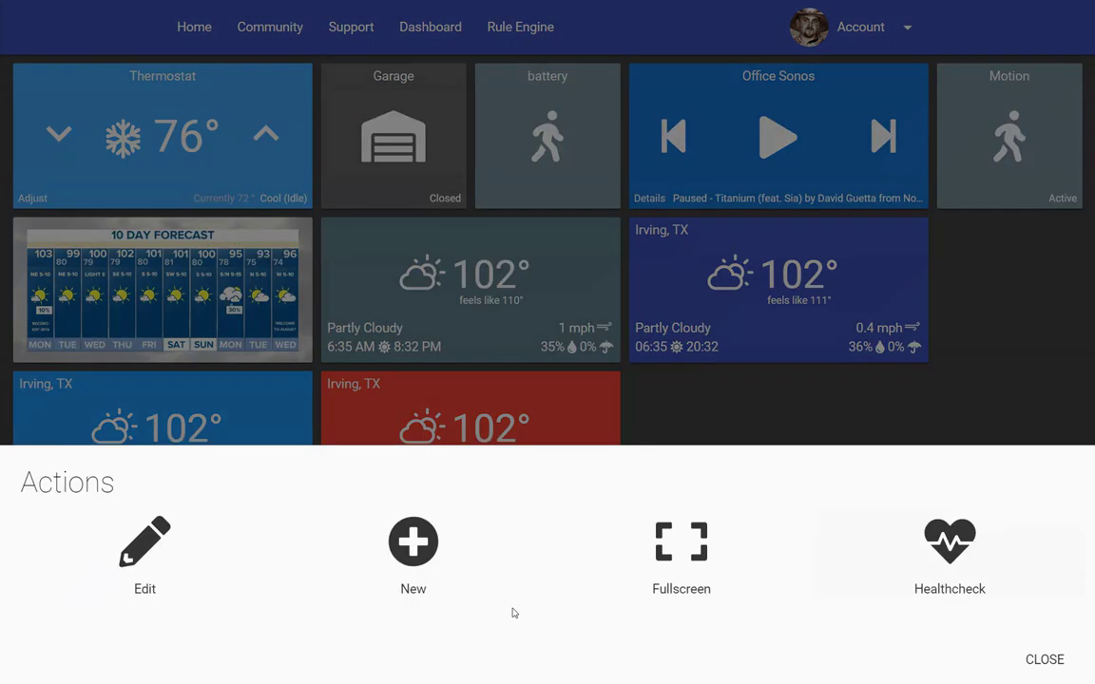
{"action": "left_click", "coordinate": [304, 543]}
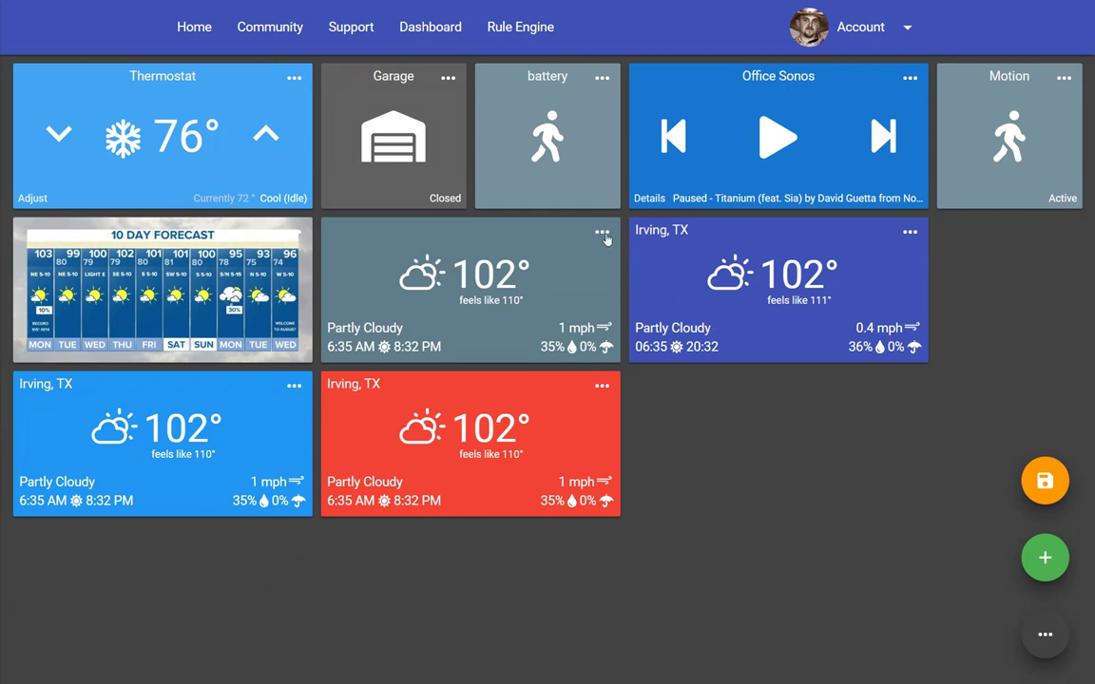
{"action": "left_click", "coordinate": [603, 235]}
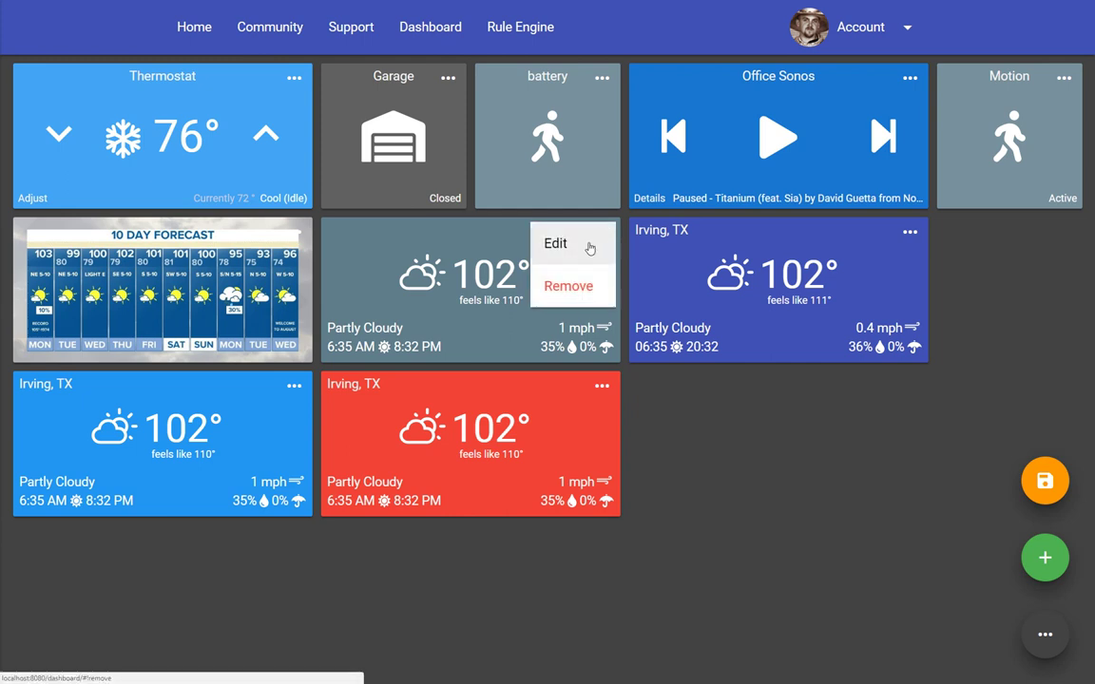
{"action": "left_click", "coordinate": [589, 248]}
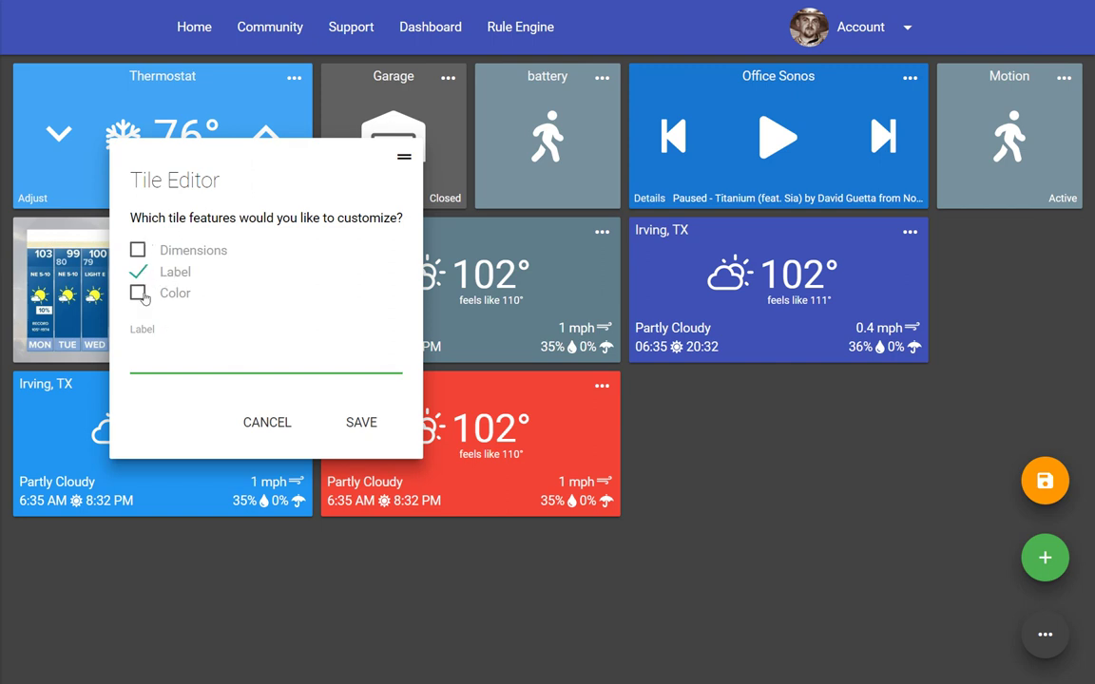
Give the weather tile the custom label 'My Weather' and save it.
{"action": "left_click", "coordinate": [223, 368]}
{"action": "type", "text": "Test Label"}
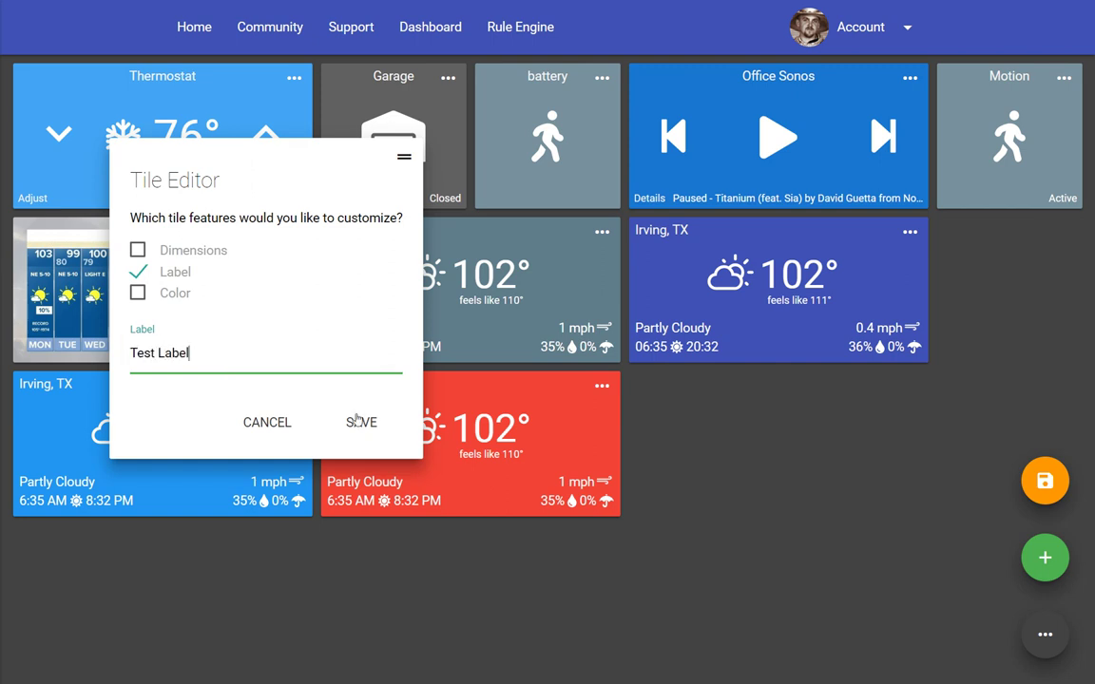
{"action": "key", "text": "ctrl+a"}
{"action": "key", "text": "BackSpace"}
{"action": "type", "text": "My E"}
{"action": "key", "text": "BackSpace"}
{"action": "type", "text": "Weather"}
{"action": "left_click", "coordinate": [359, 421]}
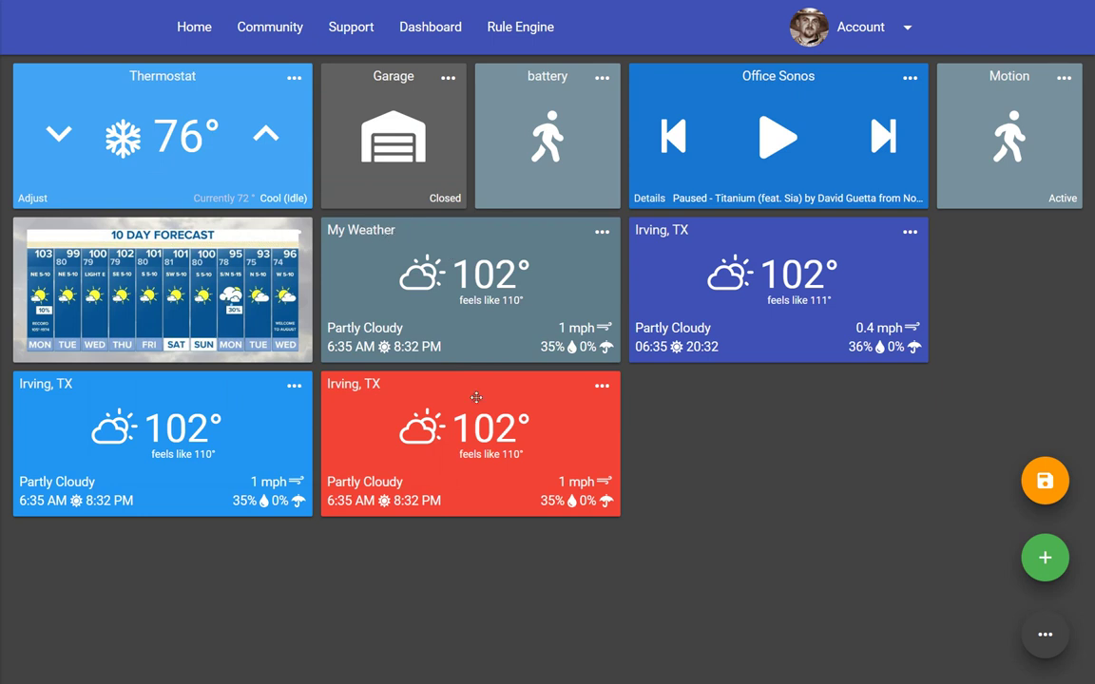
Open the red Irving tile's editor and close it without changes.
{"action": "left_click", "coordinate": [602, 386]}
{"action": "left_click", "coordinate": [602, 398]}
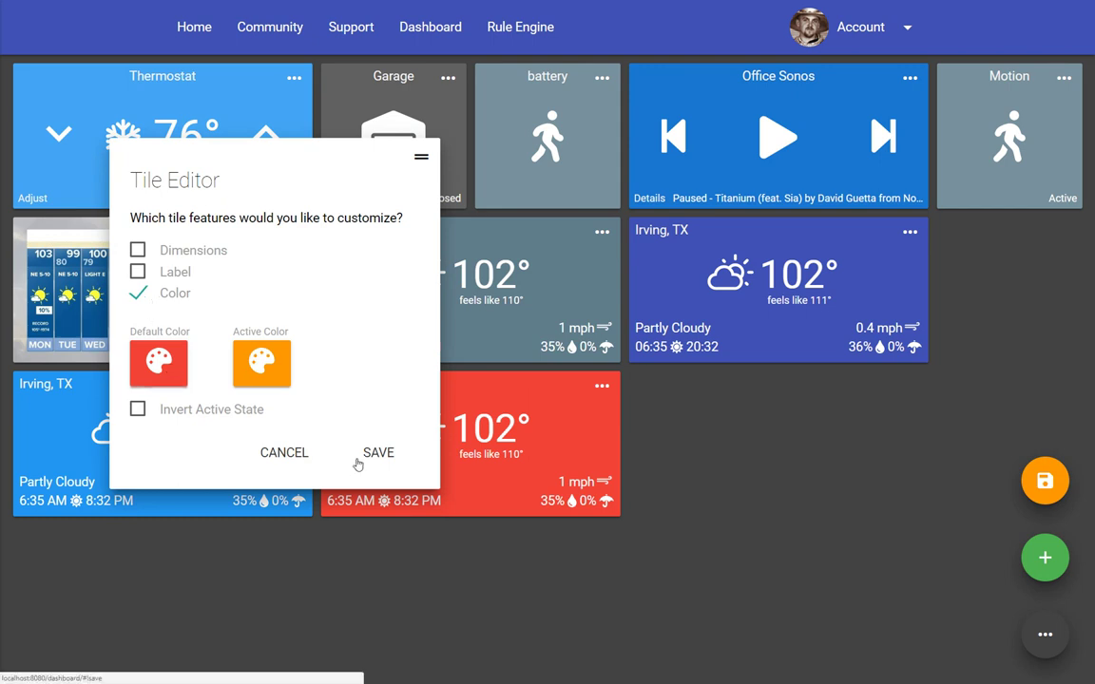
{"action": "left_click", "coordinate": [285, 453]}
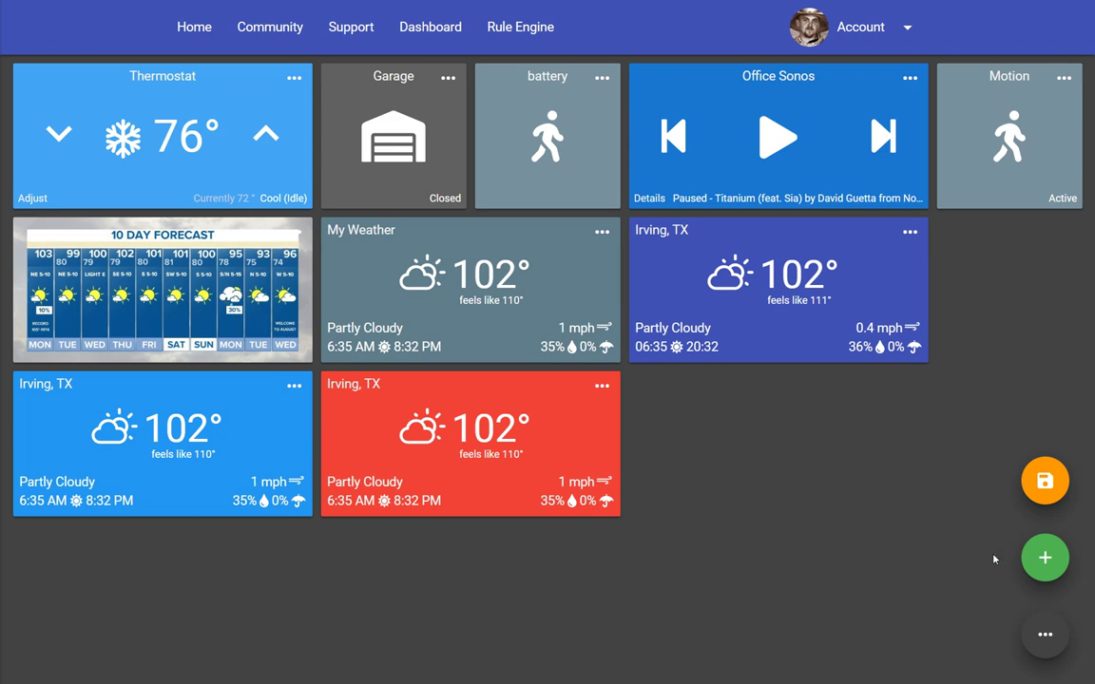
Move the red Irving tile beside the purple one and the blue tile right, then save the dashboard.
{"action": "left_click_drag", "start_coordinate": [466, 390], "coordinate": [766, 404]}
{"action": "left_click_drag", "start_coordinate": [237, 418], "coordinate": [542, 426]}
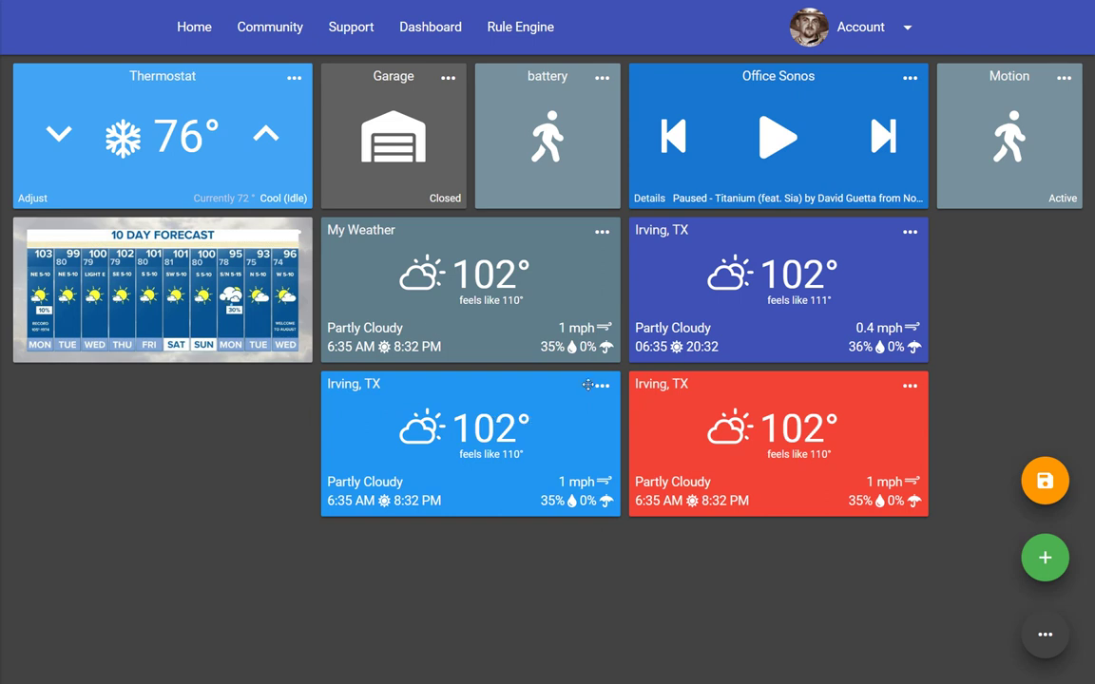
{"action": "left_click", "coordinate": [1050, 485]}
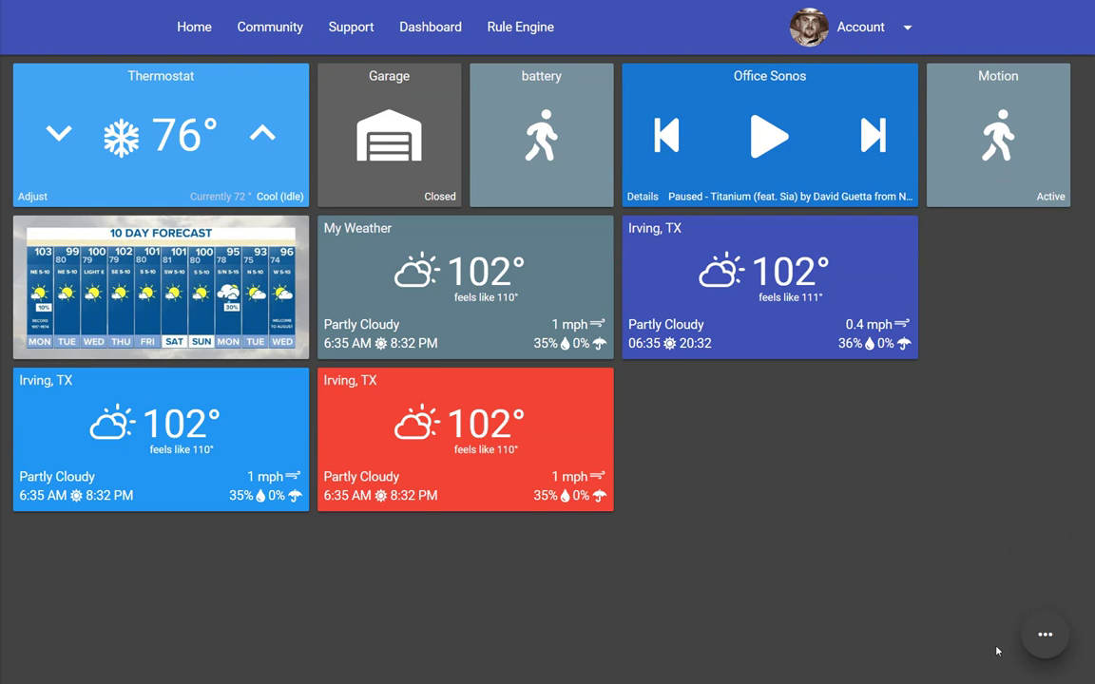
Add a blank Spacer tile and move it to the start of the third row.
{"action": "left_click", "coordinate": [1042, 629]}
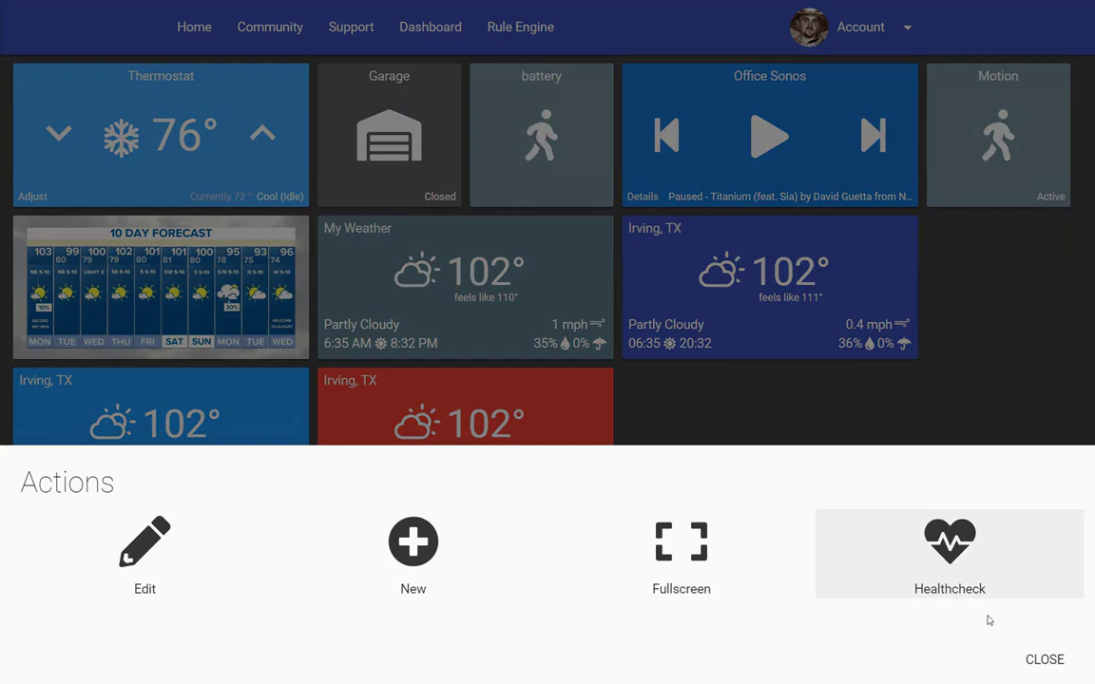
{"action": "left_click", "coordinate": [165, 558]}
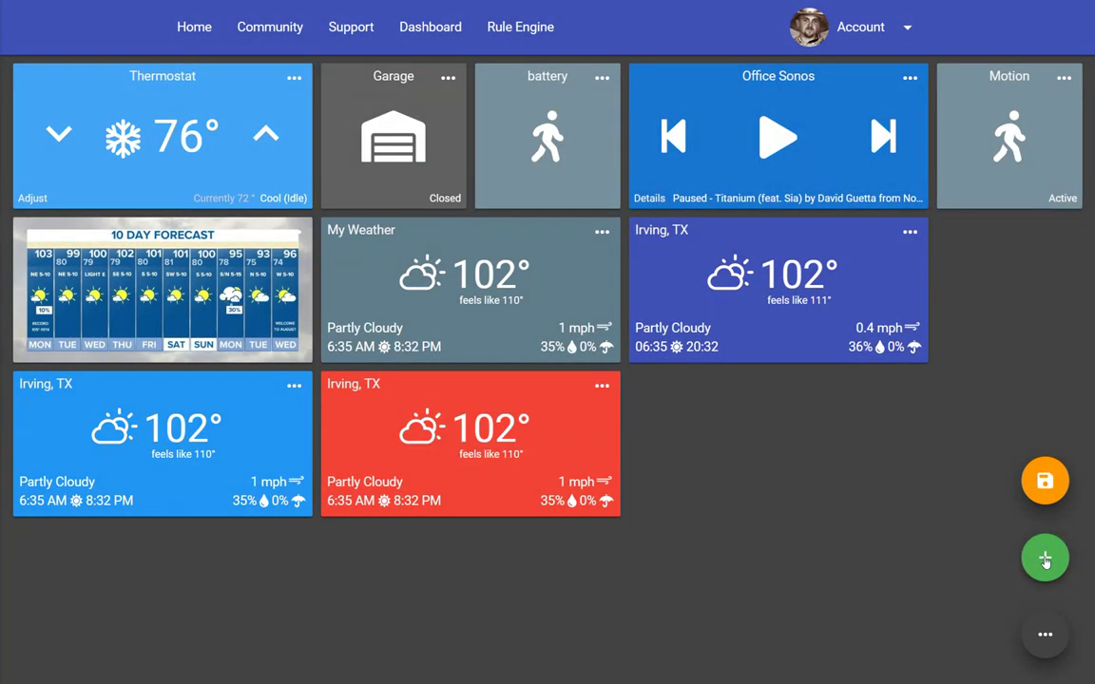
{"action": "left_click", "coordinate": [1045, 560]}
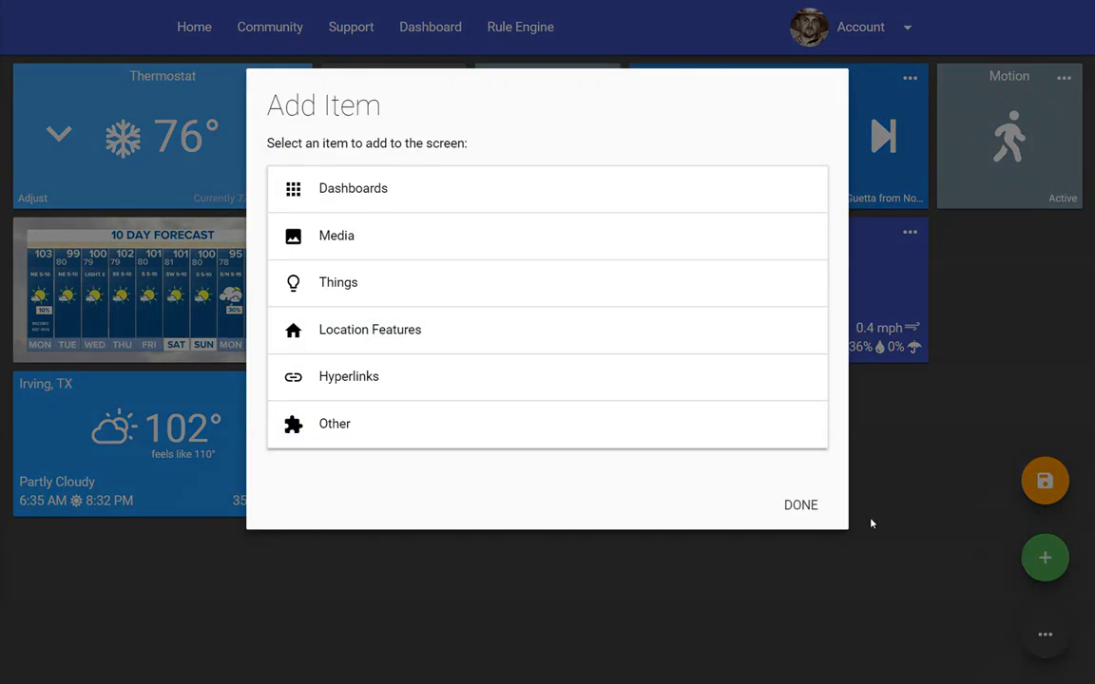
{"action": "left_click", "coordinate": [321, 437]}
{"action": "scroll", "coordinate": [418, 447], "scroll_direction": "down", "scroll_amount": 2}
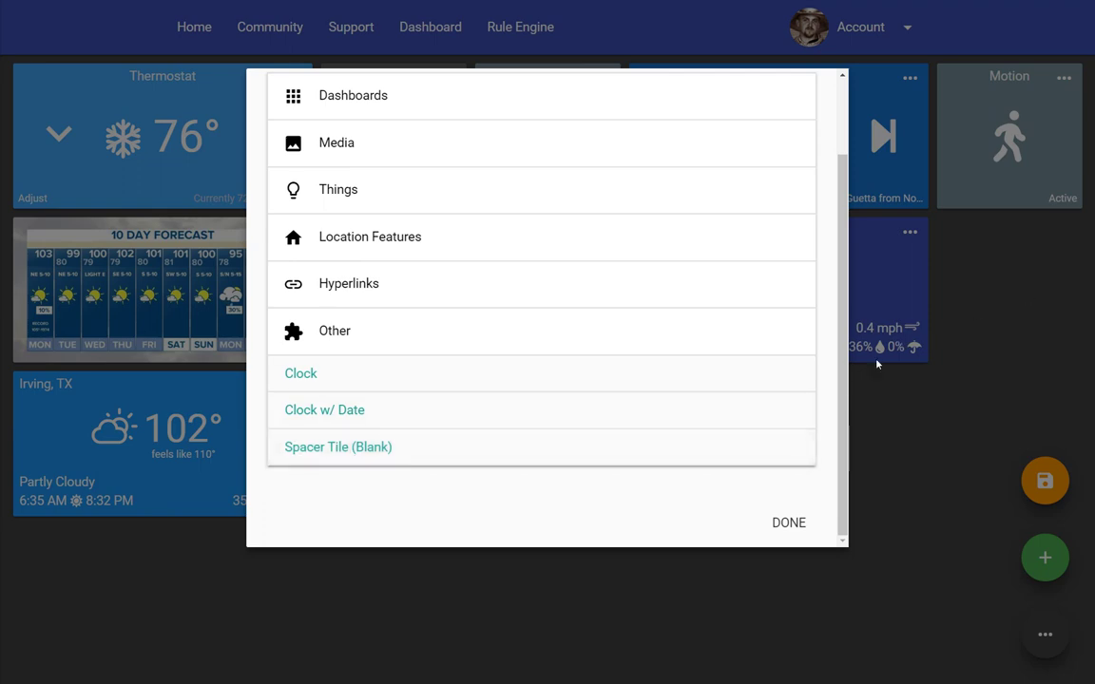
{"action": "left_click", "coordinate": [674, 457]}
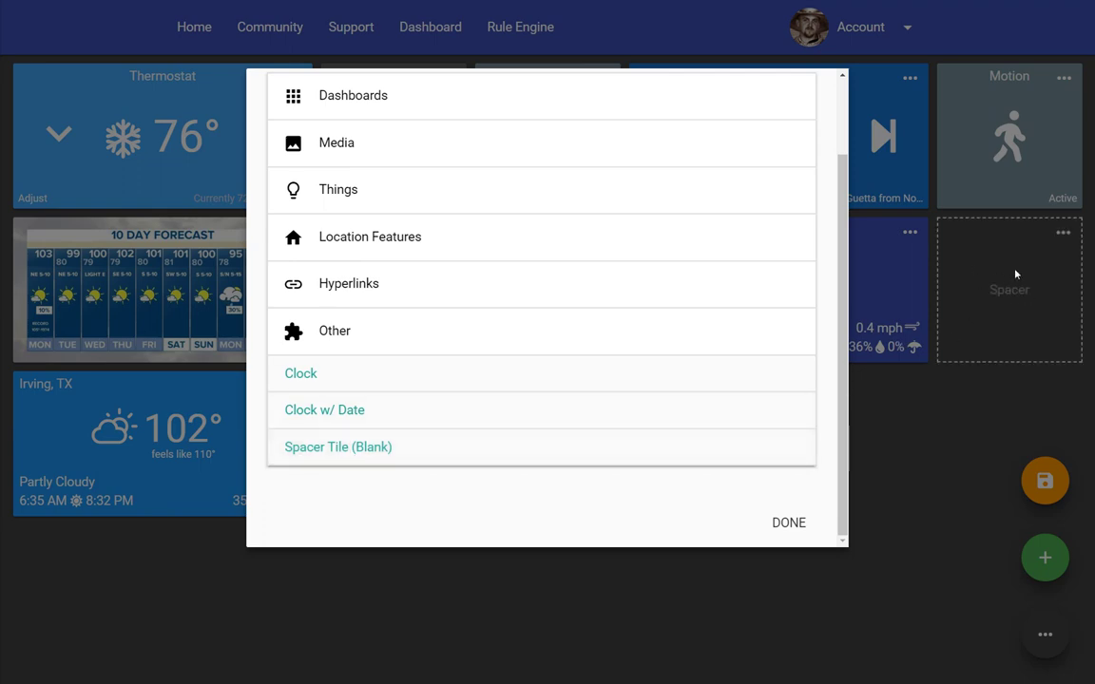
{"action": "left_click", "coordinate": [791, 523]}
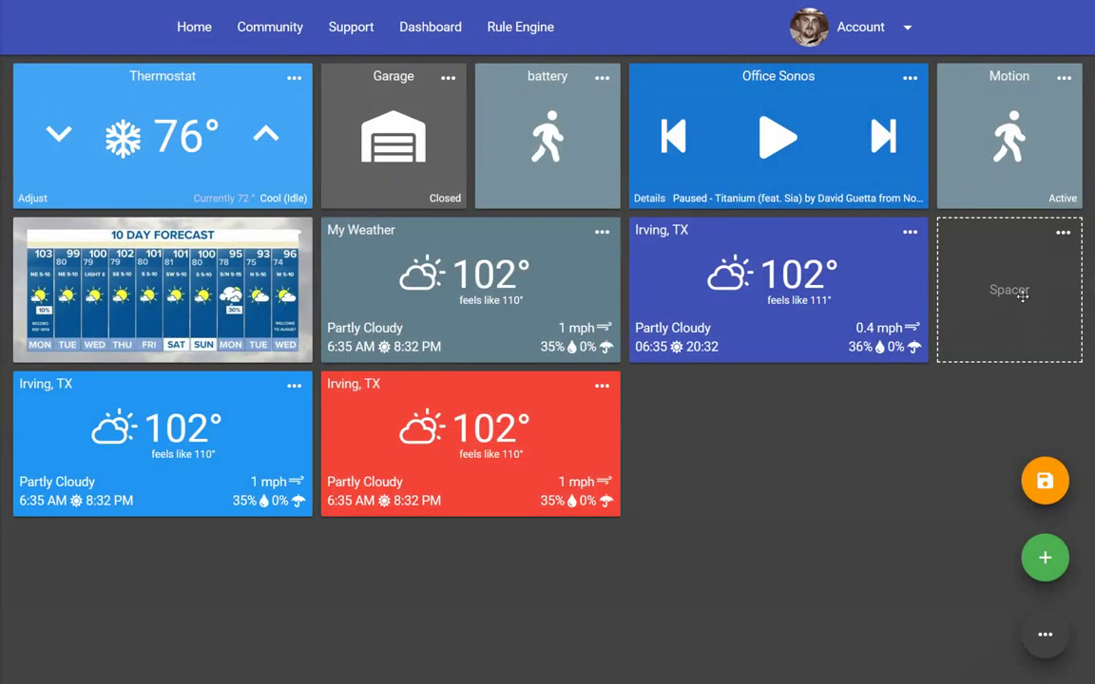
{"action": "left_click_drag", "start_coordinate": [1008, 290], "coordinate": [141, 400]}
Give the spacer a custom width of 2 and save the dashboard layout.
{"action": "left_click", "coordinate": [140, 390]}
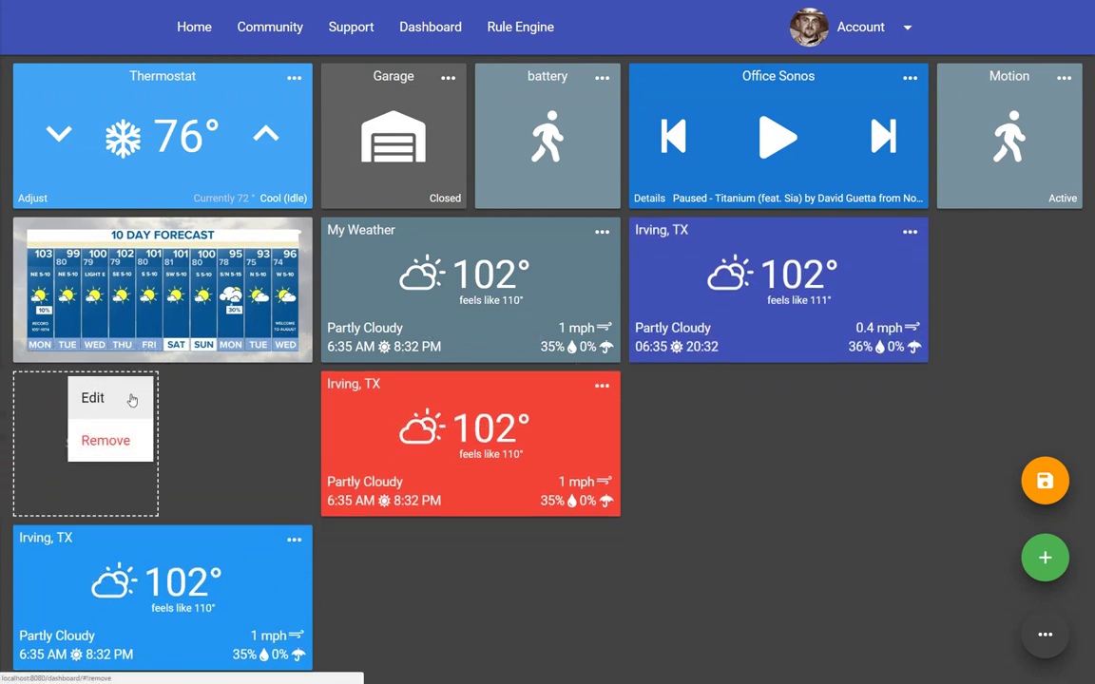
{"action": "left_click", "coordinate": [132, 397]}
{"action": "left_click", "coordinate": [171, 275]}
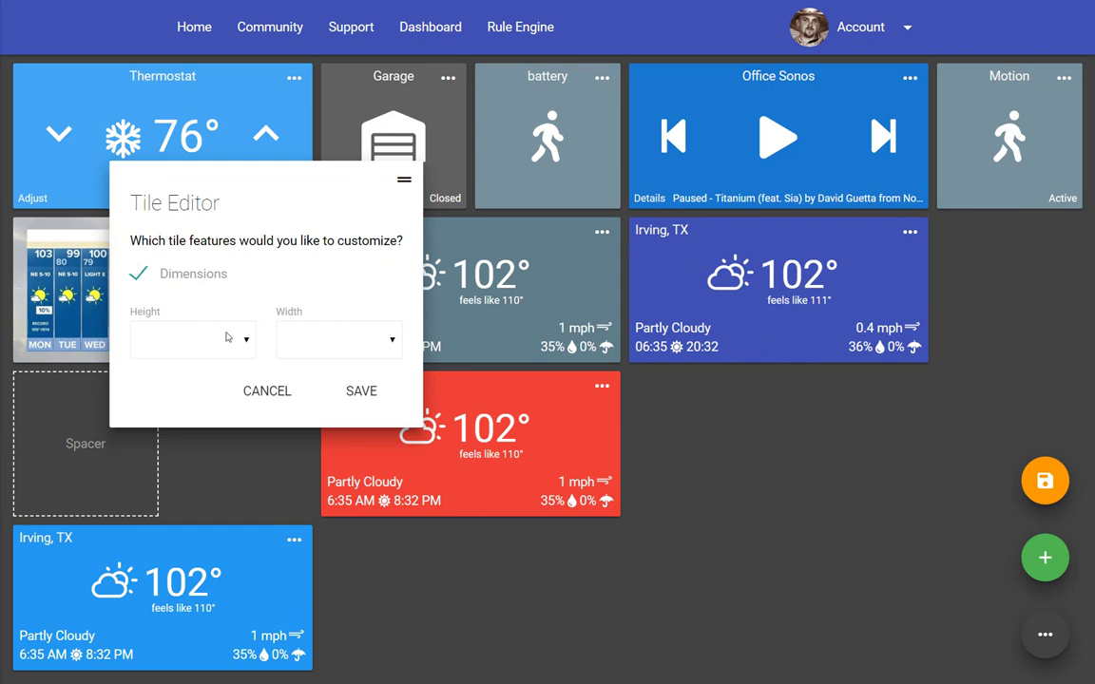
{"action": "left_click", "coordinate": [334, 342]}
{"action": "left_click", "coordinate": [340, 402]}
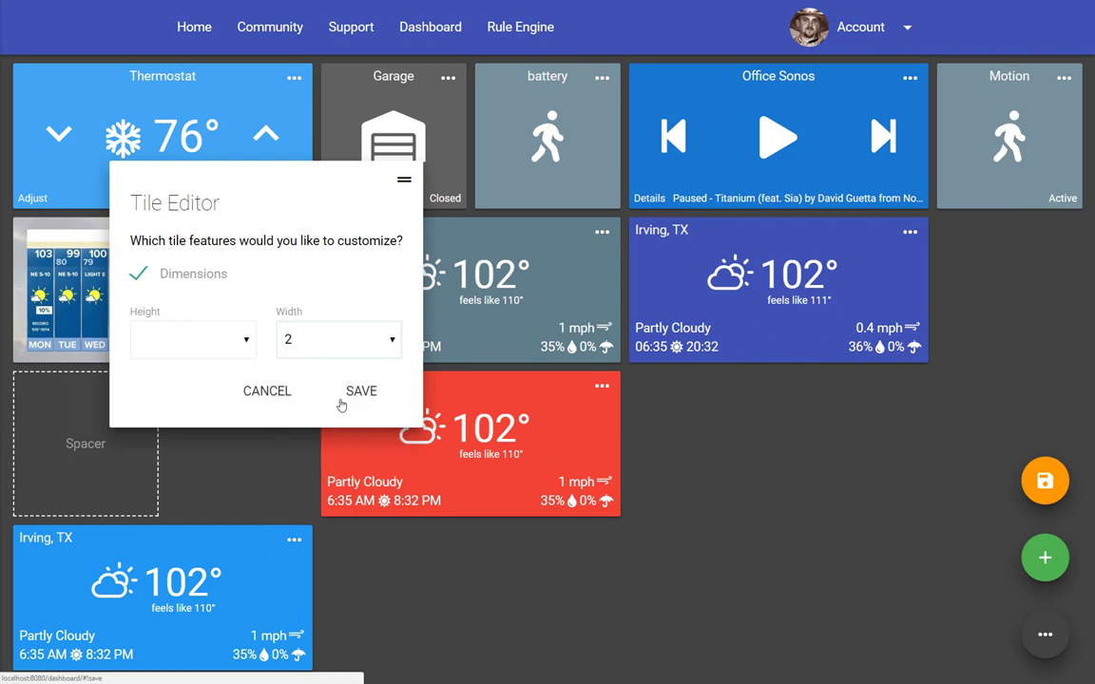
{"action": "left_click", "coordinate": [358, 395]}
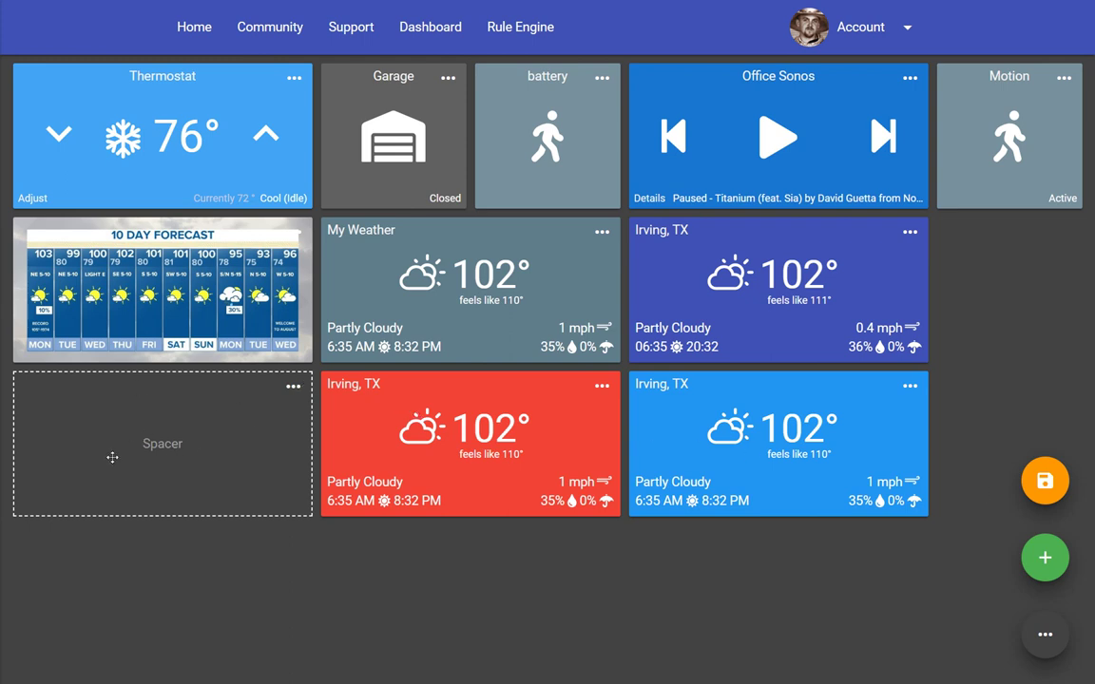
{"action": "left_click", "coordinate": [1053, 483]}
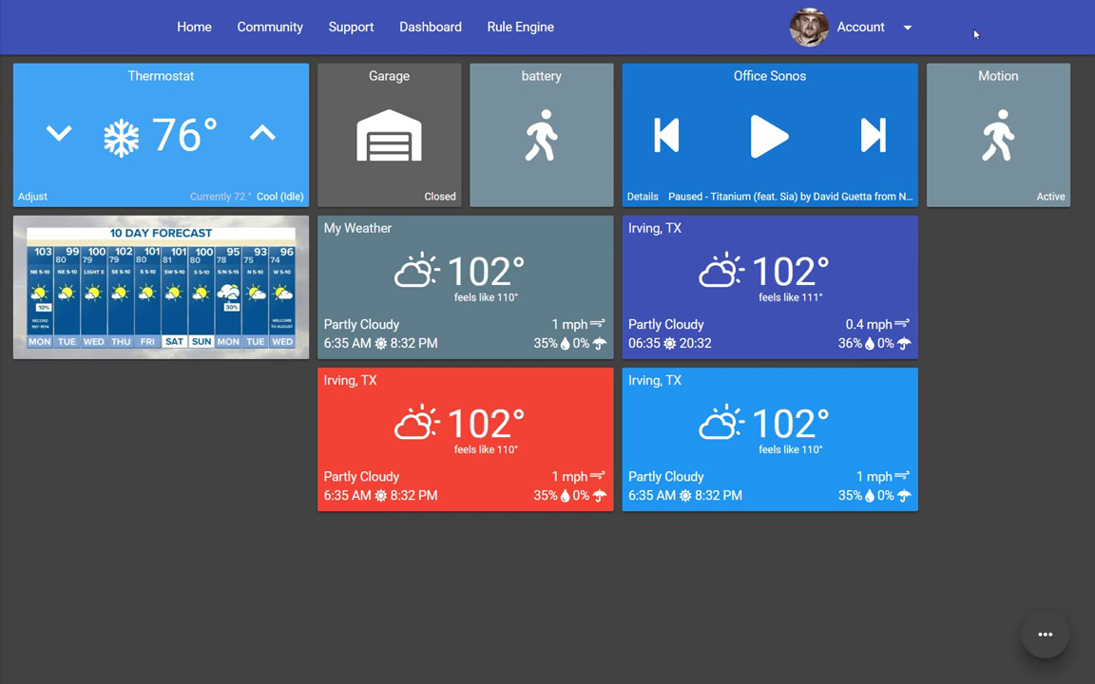
Reopen dashboard edit mode and expand the Media section of Add Item.
{"action": "left_click", "coordinate": [1057, 624]}
{"action": "left_click", "coordinate": [106, 584]}
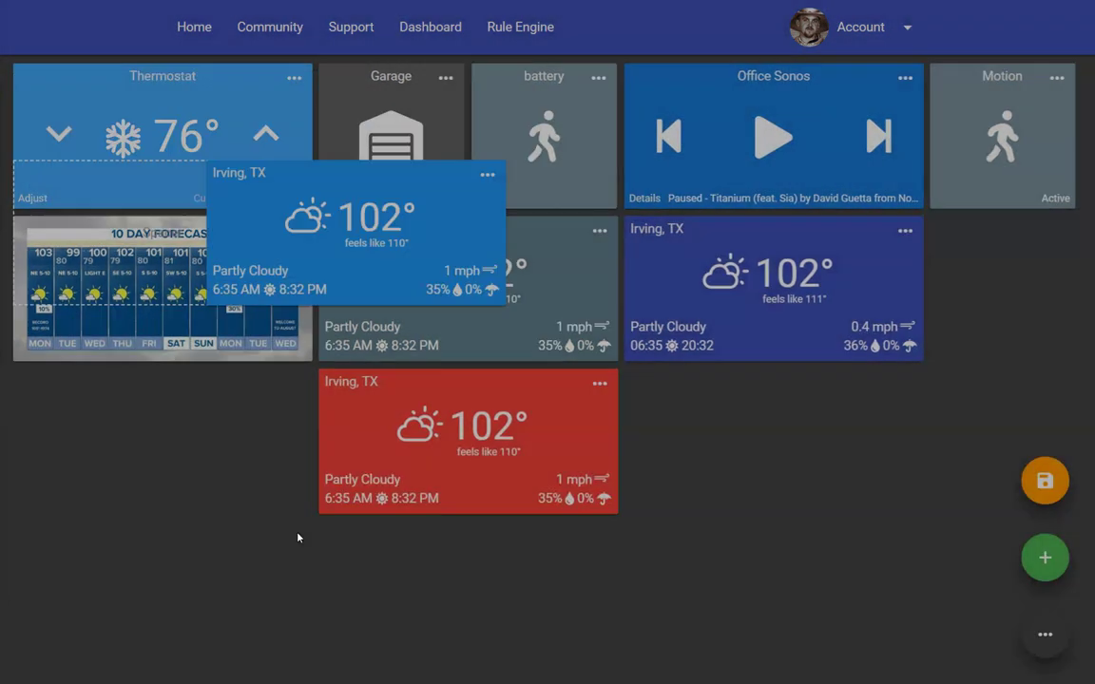
{"action": "left_click", "coordinate": [1044, 558]}
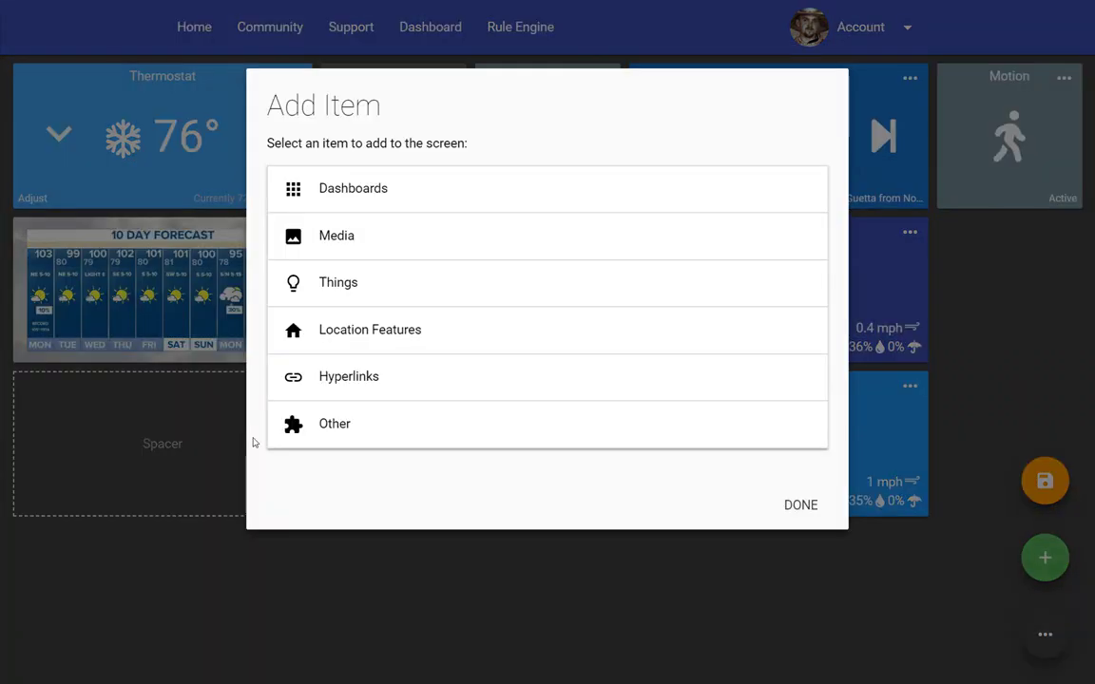
{"action": "left_click", "coordinate": [361, 238]}
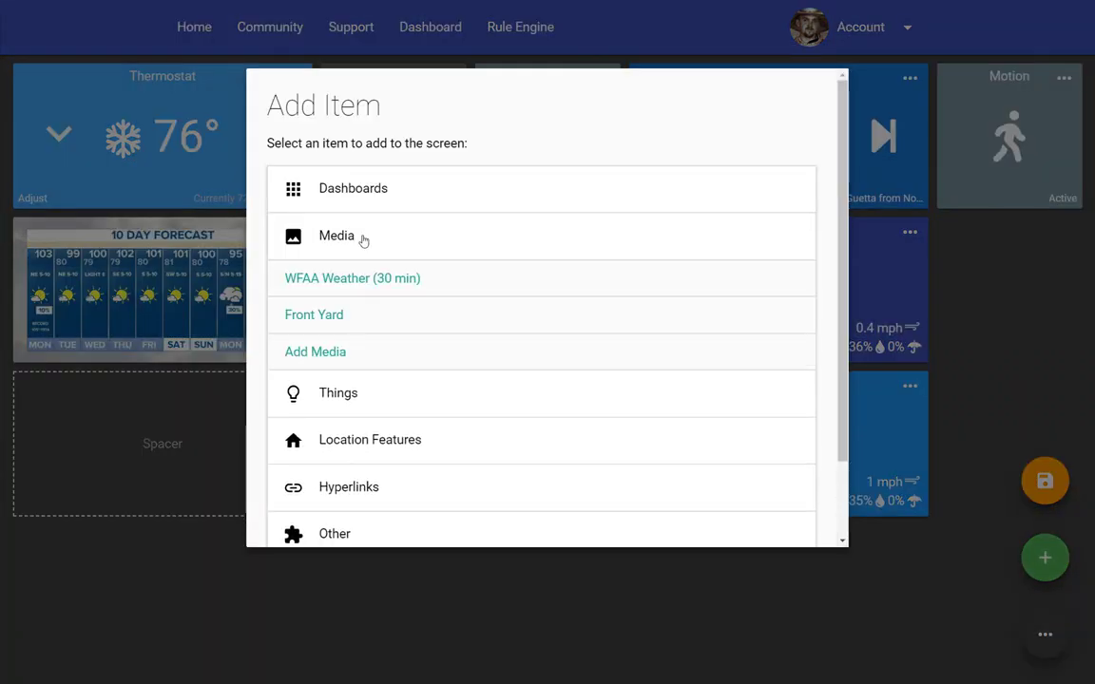
Create media item 'Front Yard 2' using the pasted FrontYard MJPG stream address.
{"action": "left_click", "coordinate": [348, 354]}
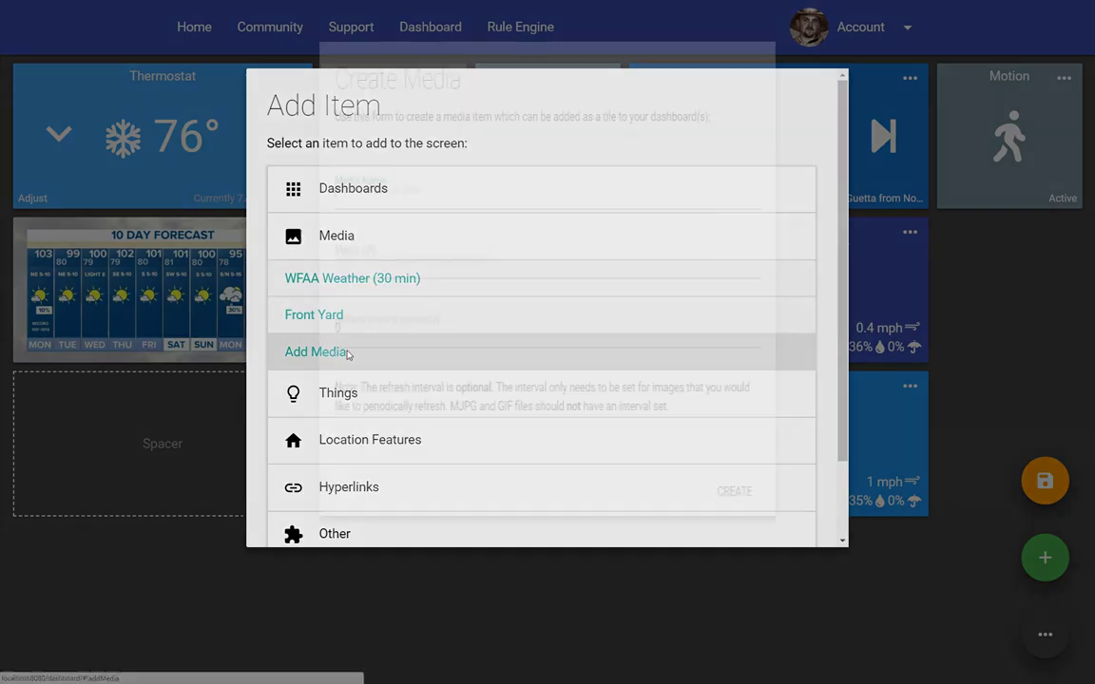
{"action": "type", "text": "Front Yard 2"}
{"action": "left_click", "coordinate": [334, 325]}
{"action": "type", "text": "http://192.168.1.11:81/mjpg/FrontYard"}
{"action": "key", "text": "Tab"}
{"action": "scroll", "coordinate": [558, 361], "scroll_direction": "down", "scroll_amount": 1}
{"action": "scroll", "coordinate": [558, 362], "scroll_direction": "down", "scroll_amount": 1}
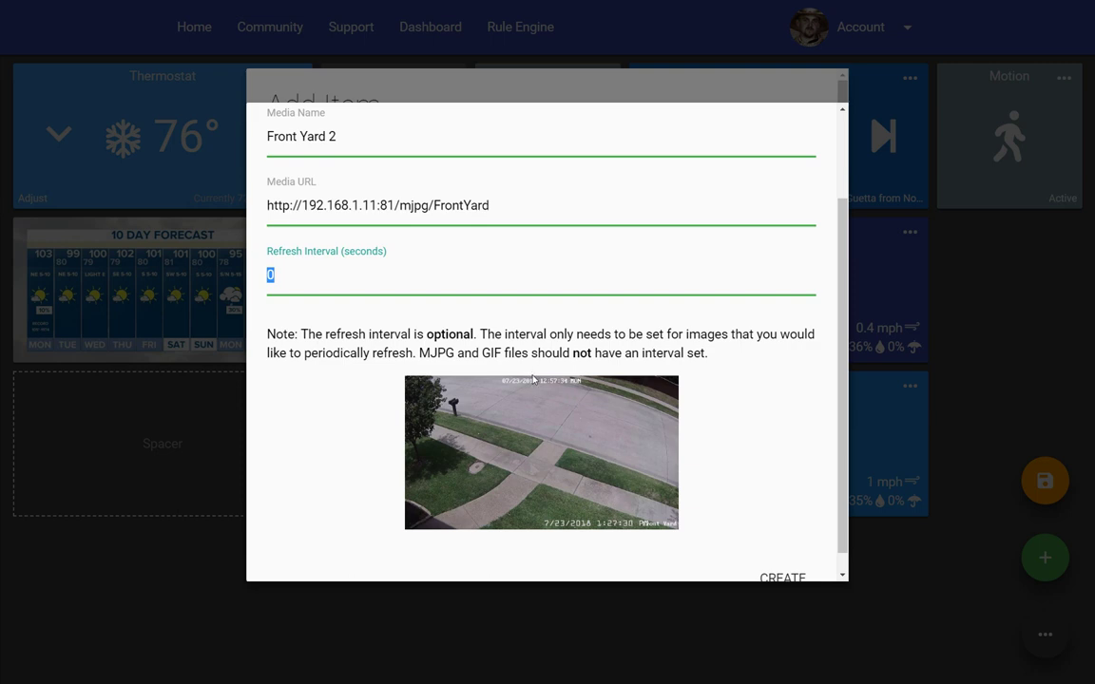
{"action": "left_click", "coordinate": [781, 576]}
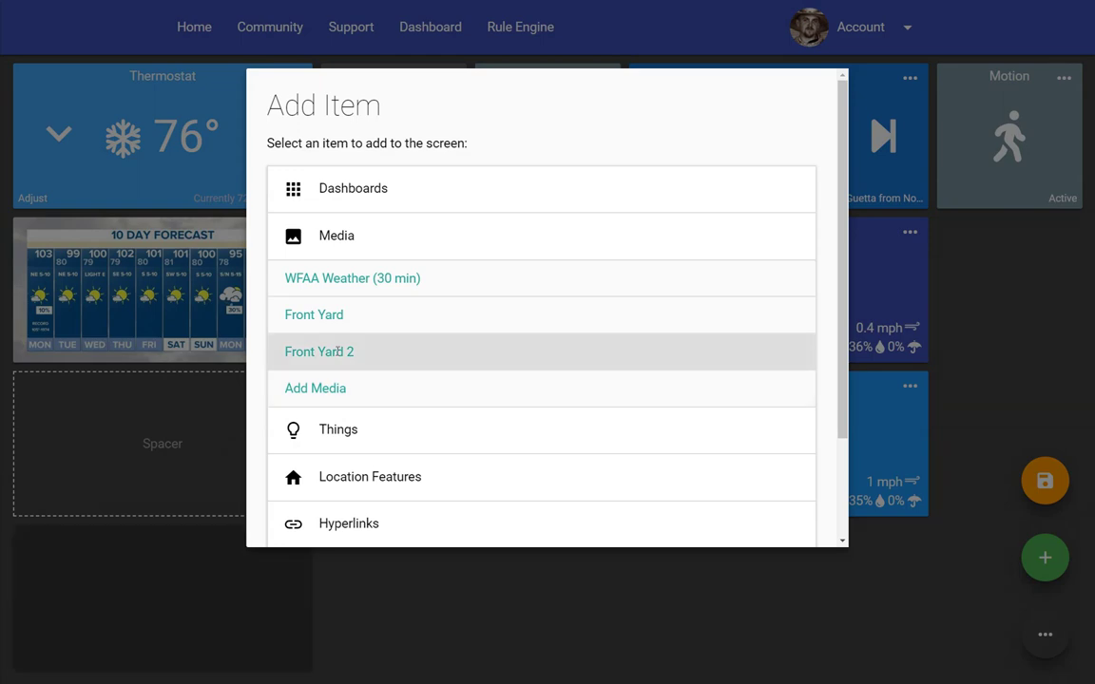
Close Add Item and set the Front Yard 2 camera tile's media scaling to Fill.
{"action": "left_click", "coordinate": [474, 605]}
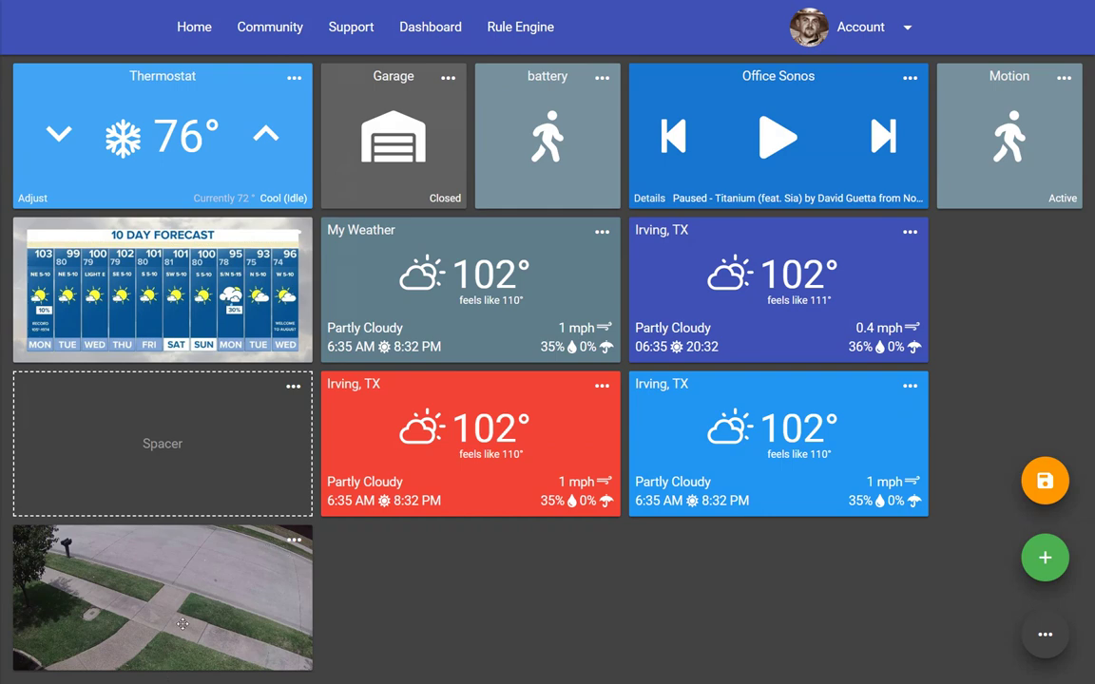
{"action": "left_click", "coordinate": [291, 543]}
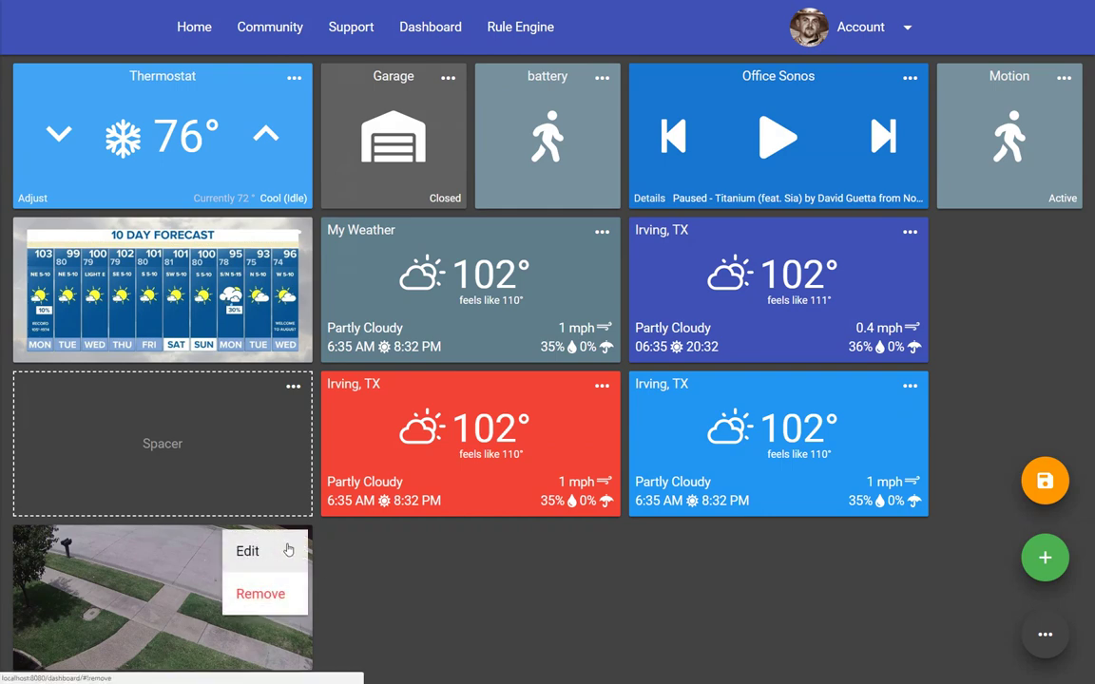
{"action": "left_click", "coordinate": [285, 548]}
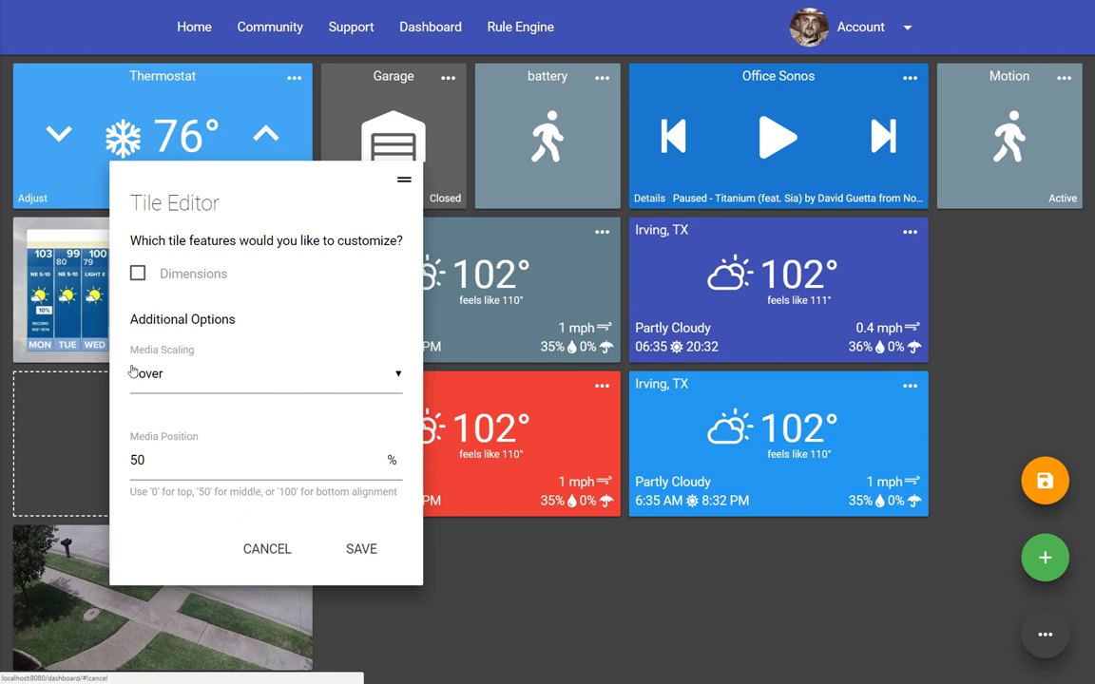
{"action": "left_click", "coordinate": [203, 382]}
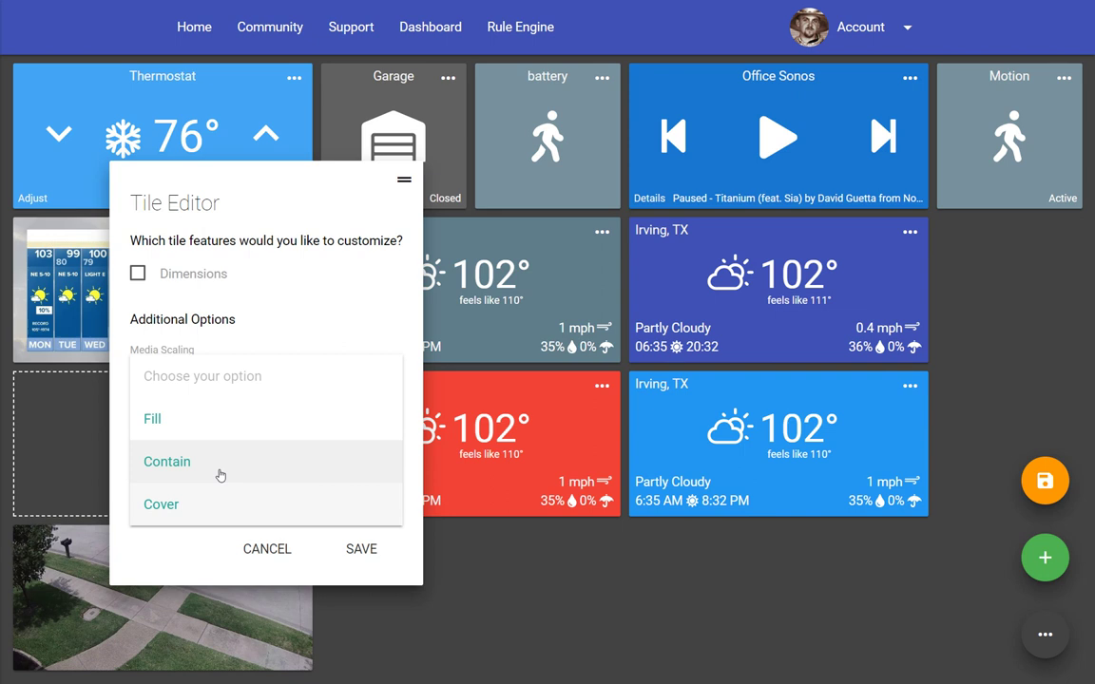
{"action": "left_click", "coordinate": [195, 416]}
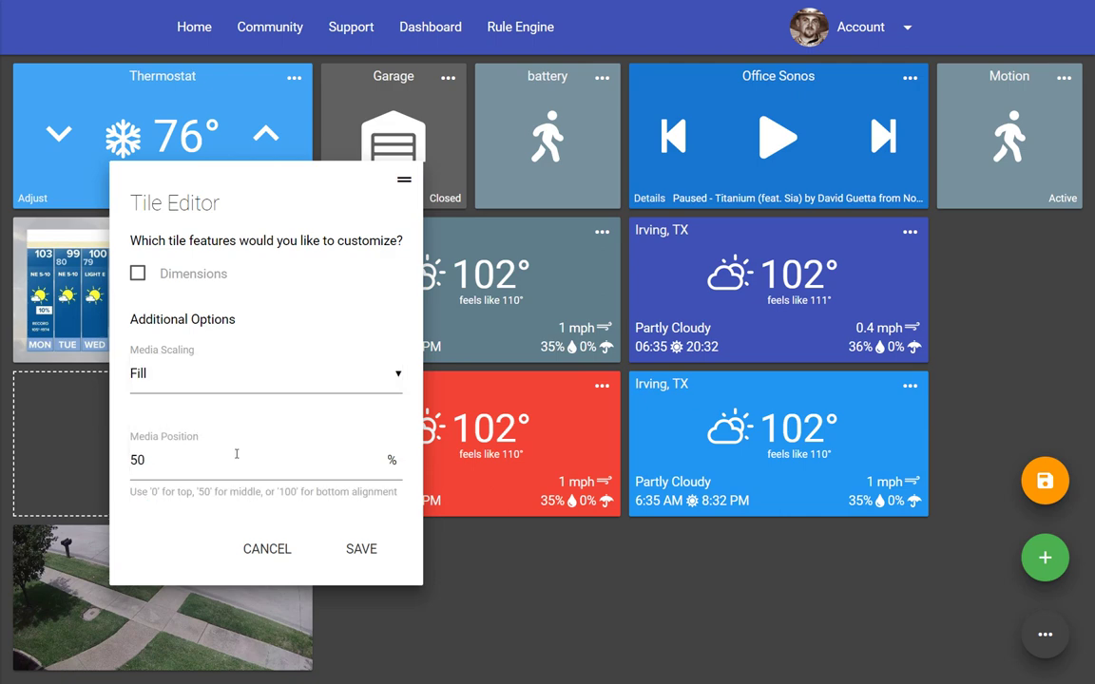
{"action": "left_click", "coordinate": [367, 551]}
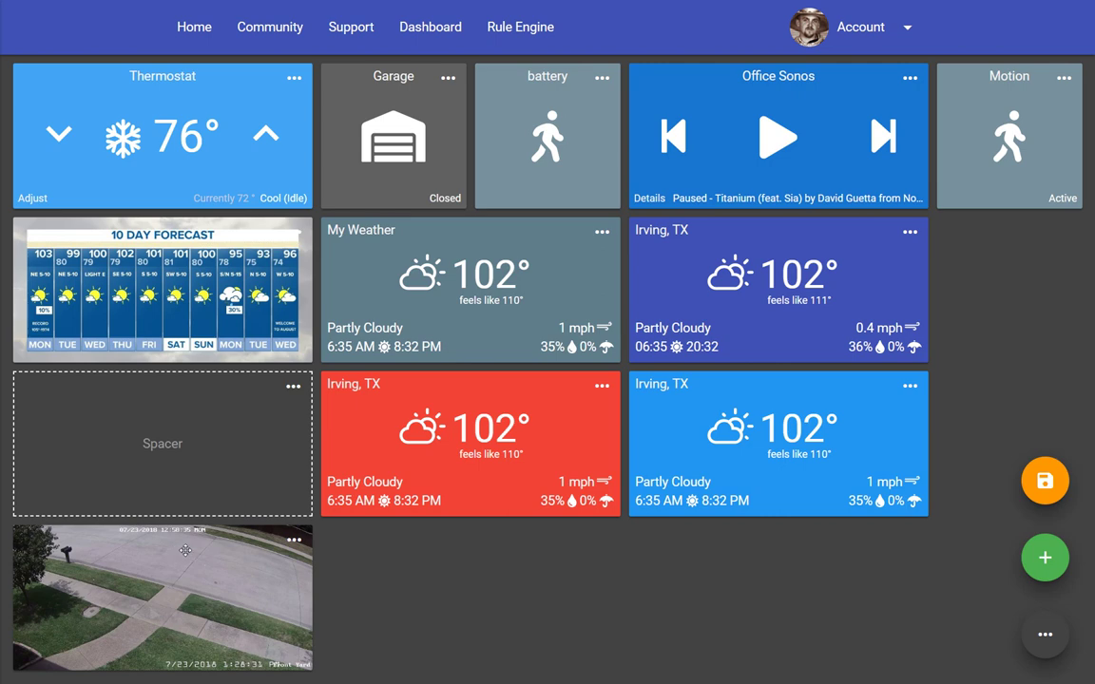
Switch the Front Yard 2 camera tile's media scaling to Contain.
{"action": "left_click", "coordinate": [294, 540]}
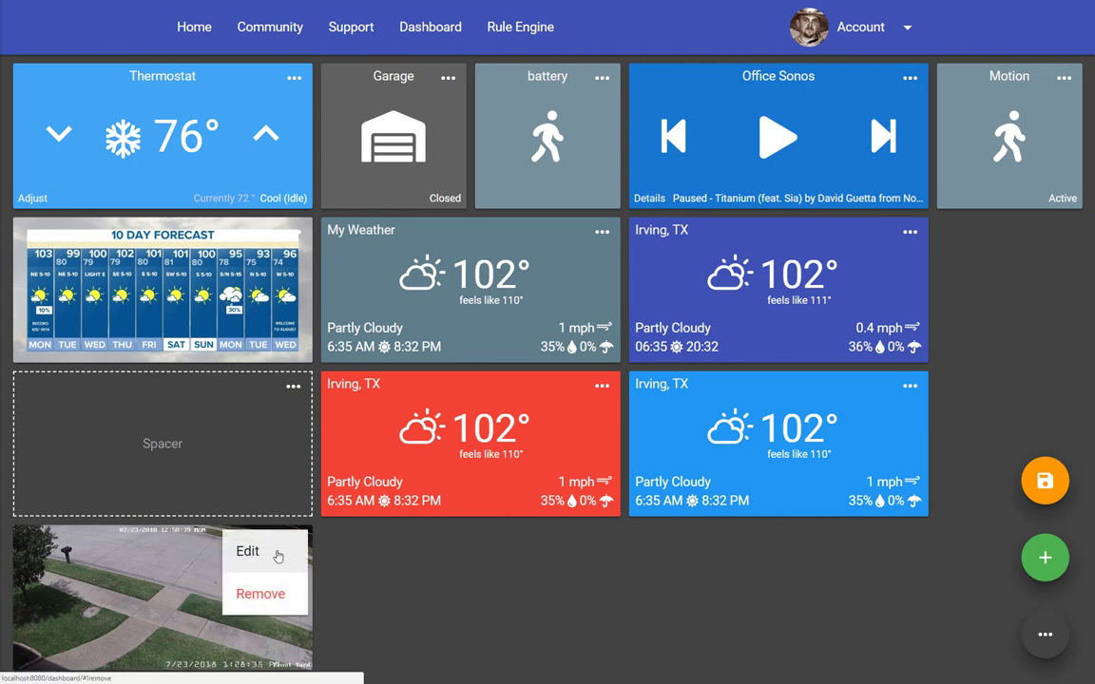
{"action": "left_click", "coordinate": [277, 553]}
{"action": "left_click", "coordinate": [168, 380]}
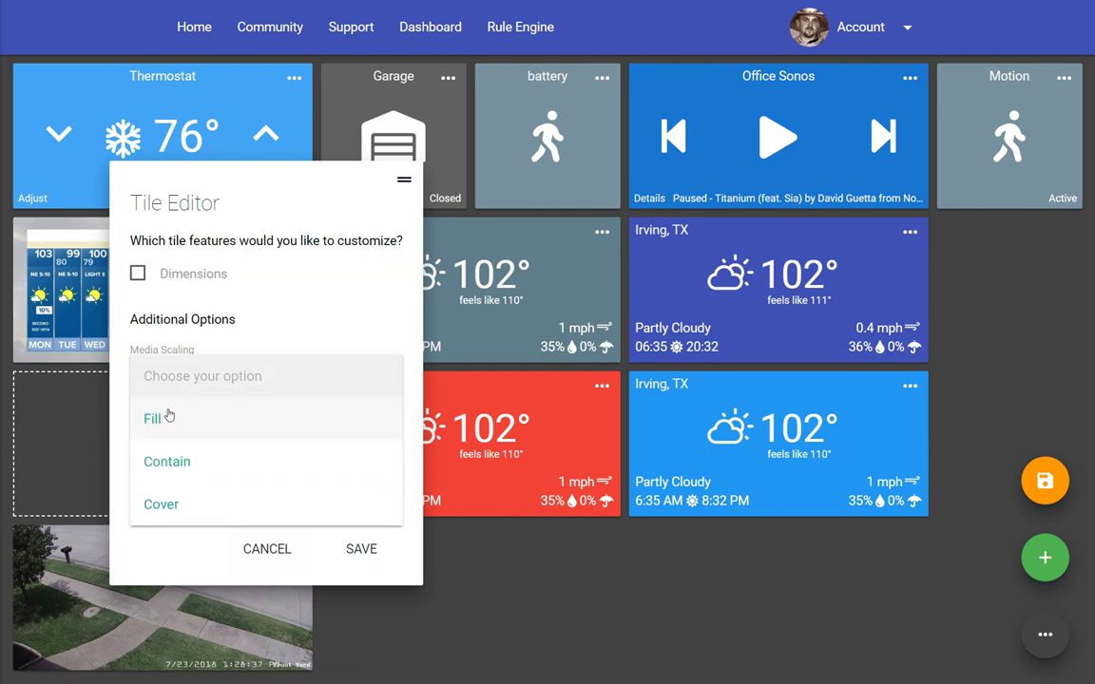
{"action": "left_click", "coordinate": [173, 464]}
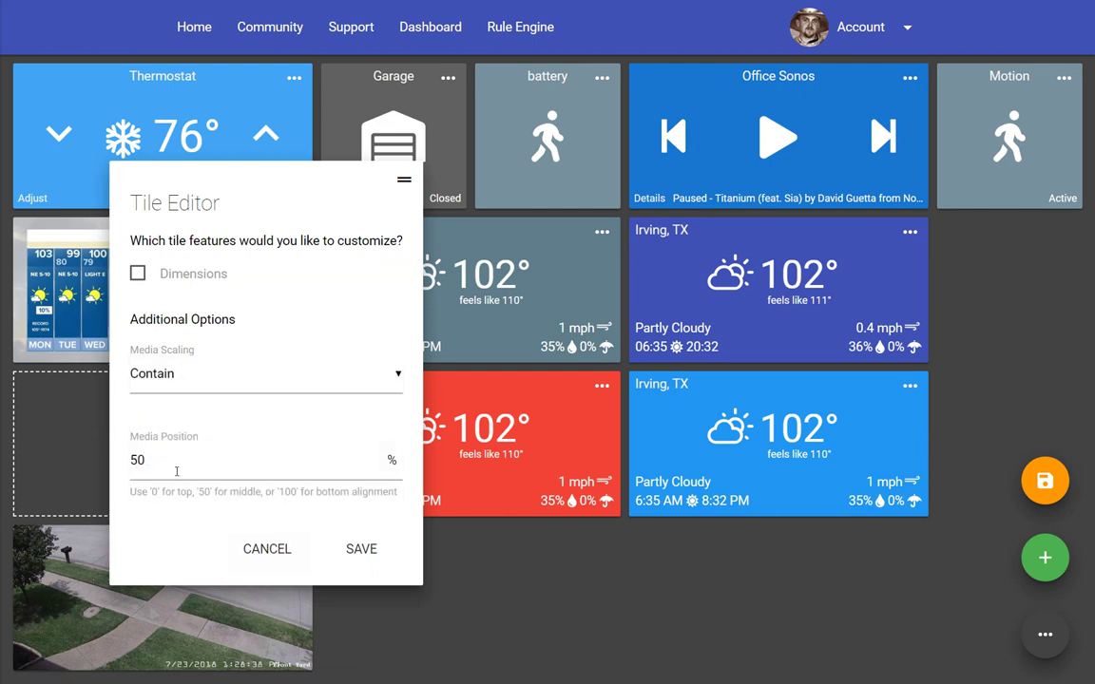
{"action": "left_click", "coordinate": [371, 553]}
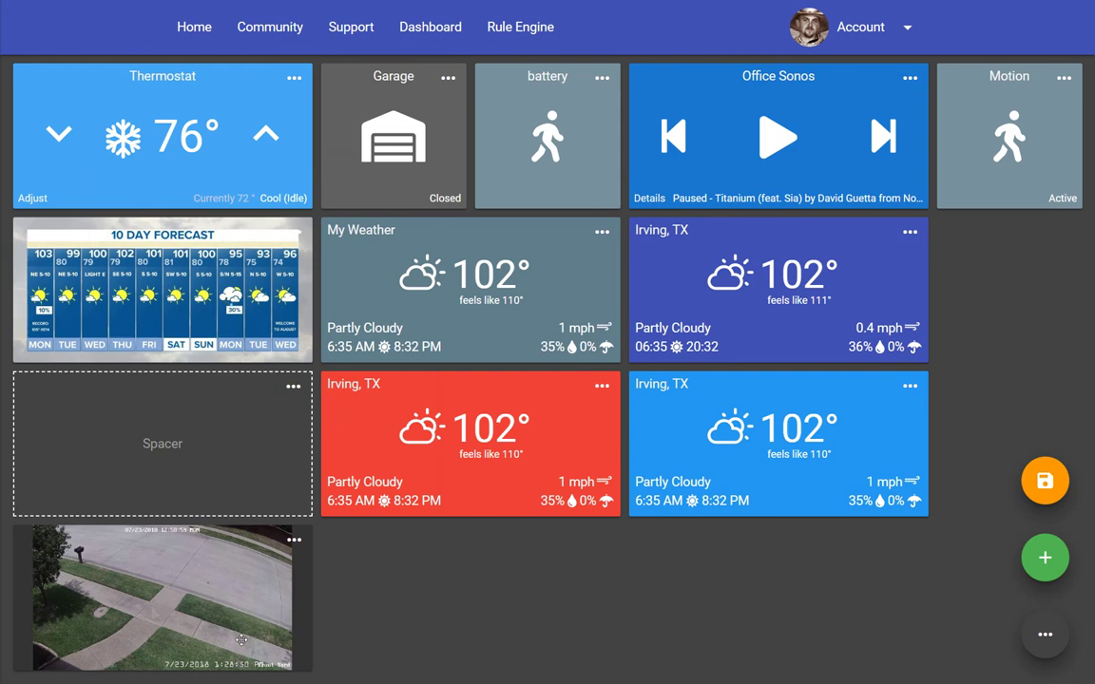
Switch the camera tile's media scaling to Cover.
{"action": "left_click", "coordinate": [296, 541]}
{"action": "left_click", "coordinate": [285, 555]}
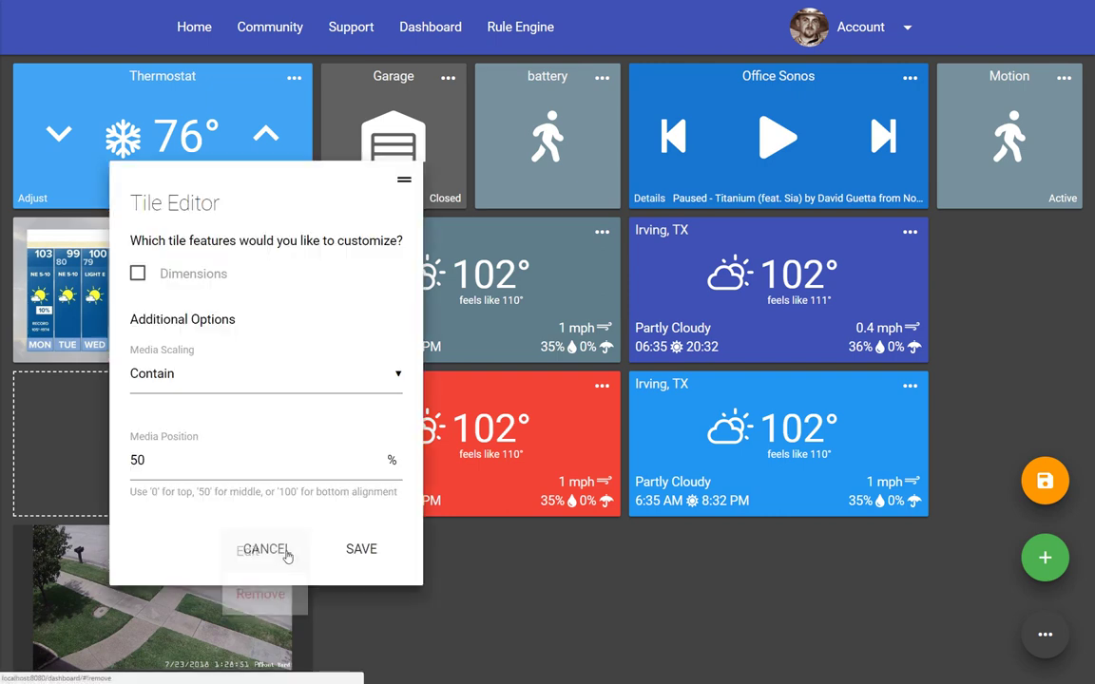
{"action": "left_click", "coordinate": [189, 390]}
{"action": "left_click", "coordinate": [183, 506]}
{"action": "left_click", "coordinate": [342, 548]}
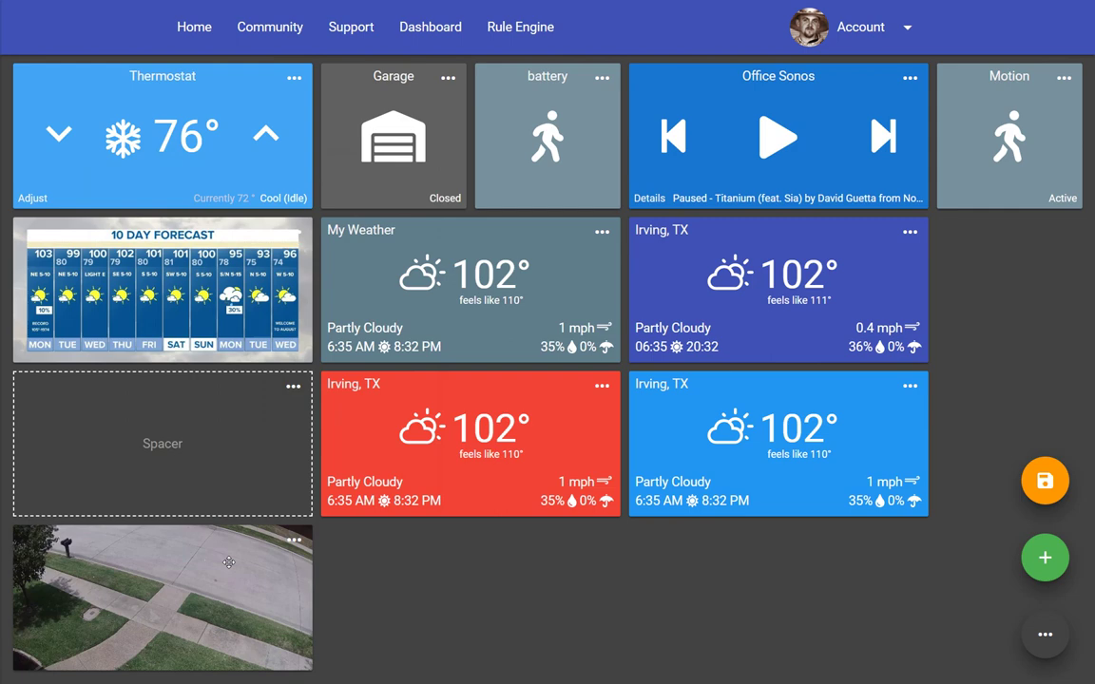
Change the camera tile's media position from 50 to 0%.
{"action": "left_click", "coordinate": [294, 540]}
{"action": "left_click", "coordinate": [259, 561]}
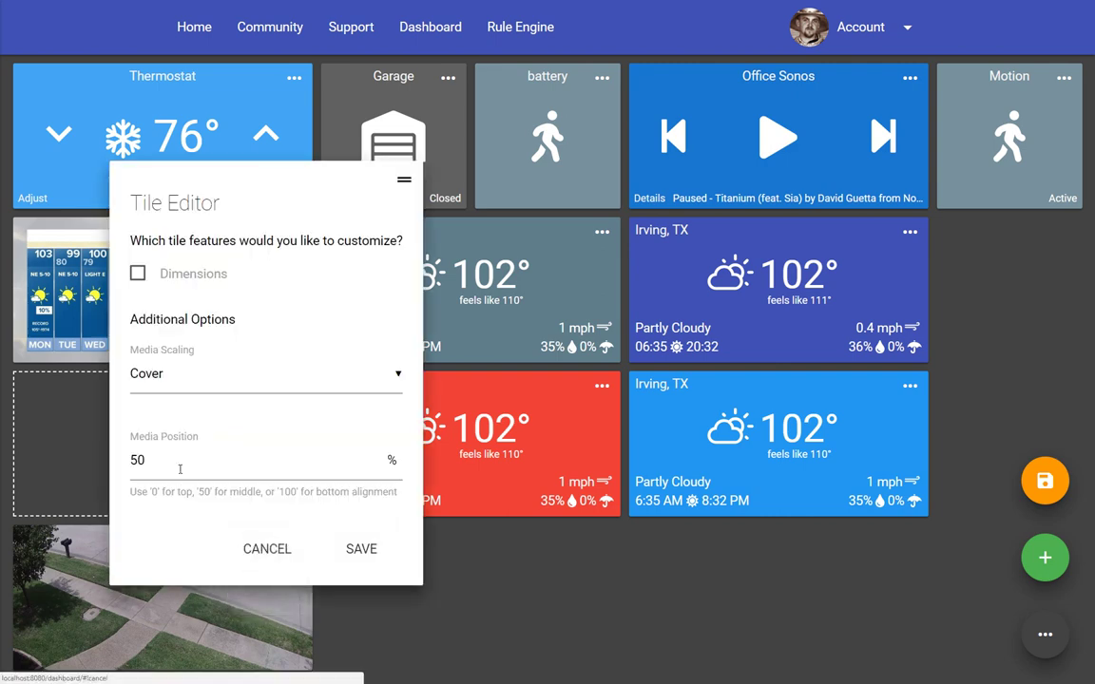
{"action": "left_click_drag", "start_coordinate": [181, 465], "coordinate": [131, 463]}
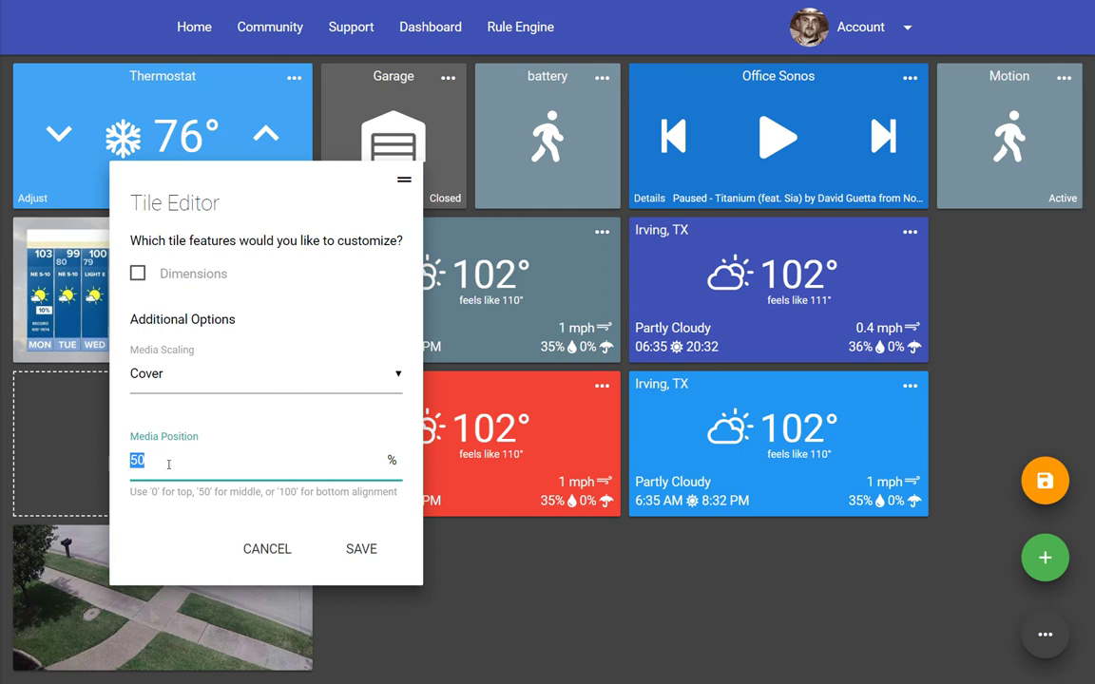
{"action": "type", "text": "0"}
{"action": "left_click", "coordinate": [359, 549]}
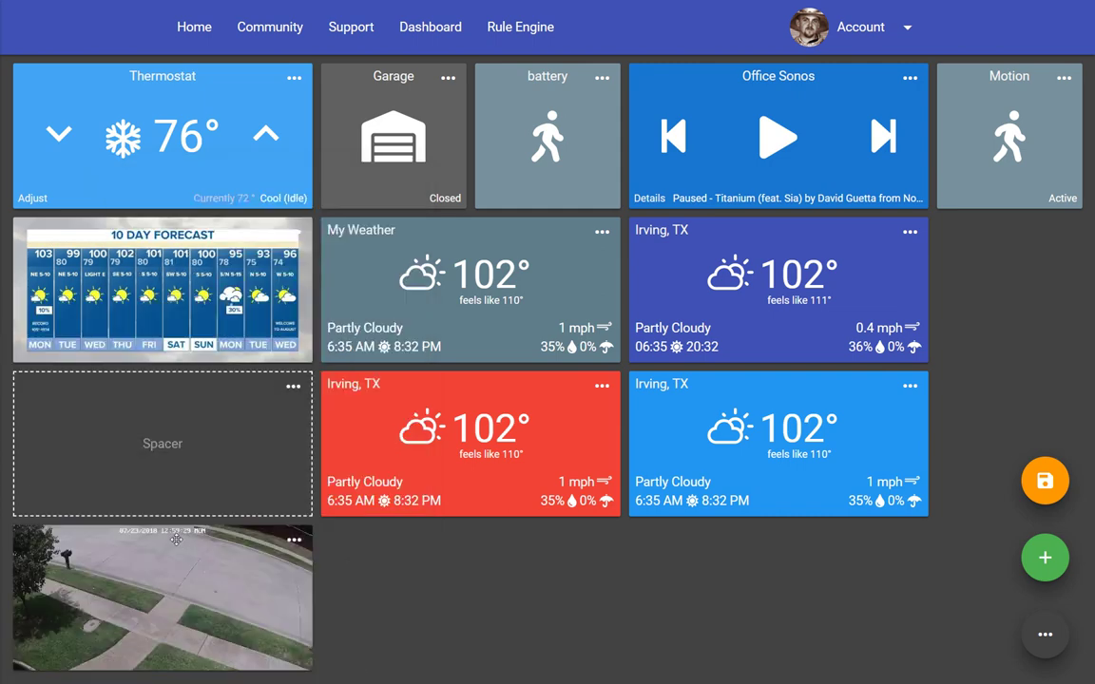
Set the Front Yard 2 camera tile's media position to 100%.
{"action": "left_click", "coordinate": [294, 540]}
{"action": "left_click", "coordinate": [292, 549]}
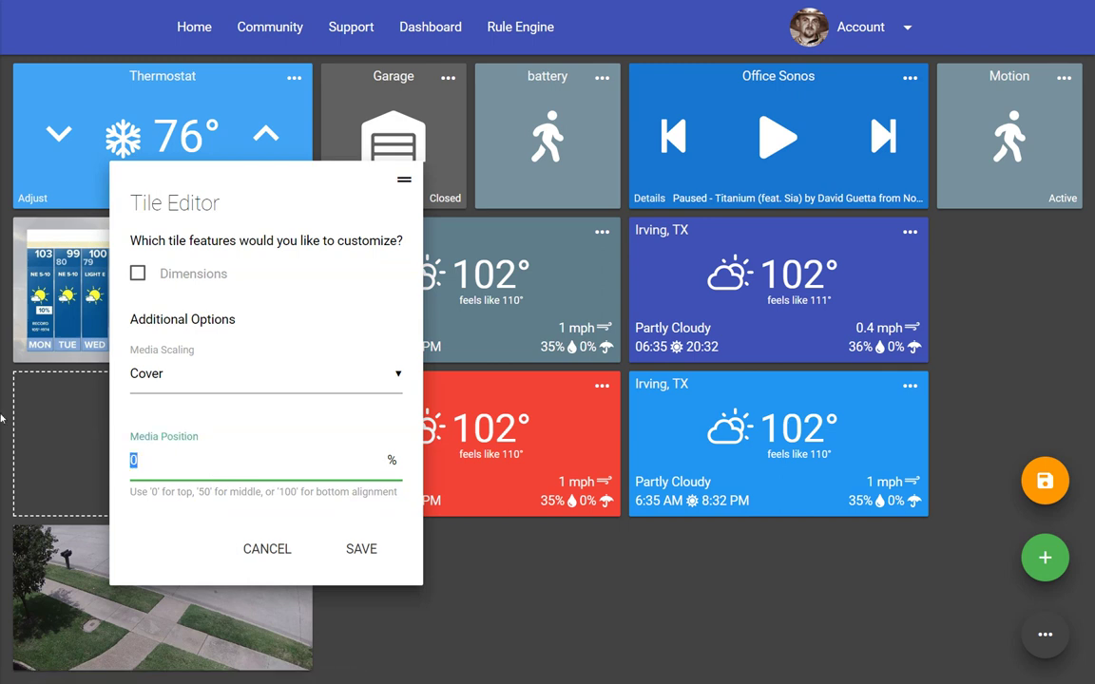
{"action": "type", "text": "100"}
{"action": "left_click", "coordinate": [364, 559]}
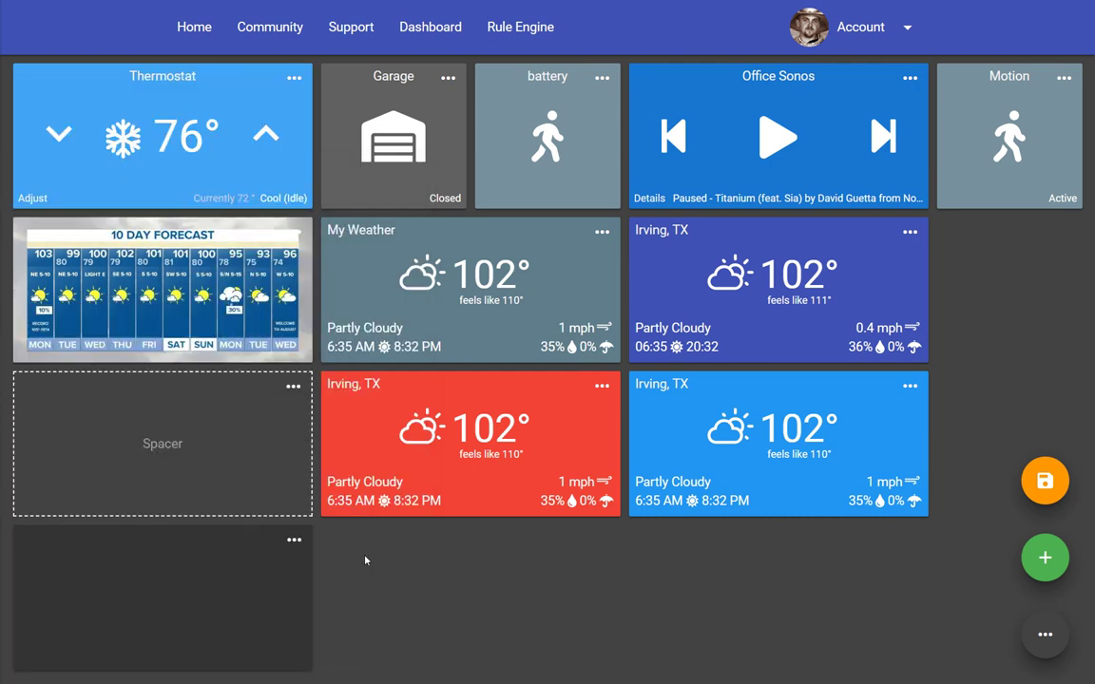